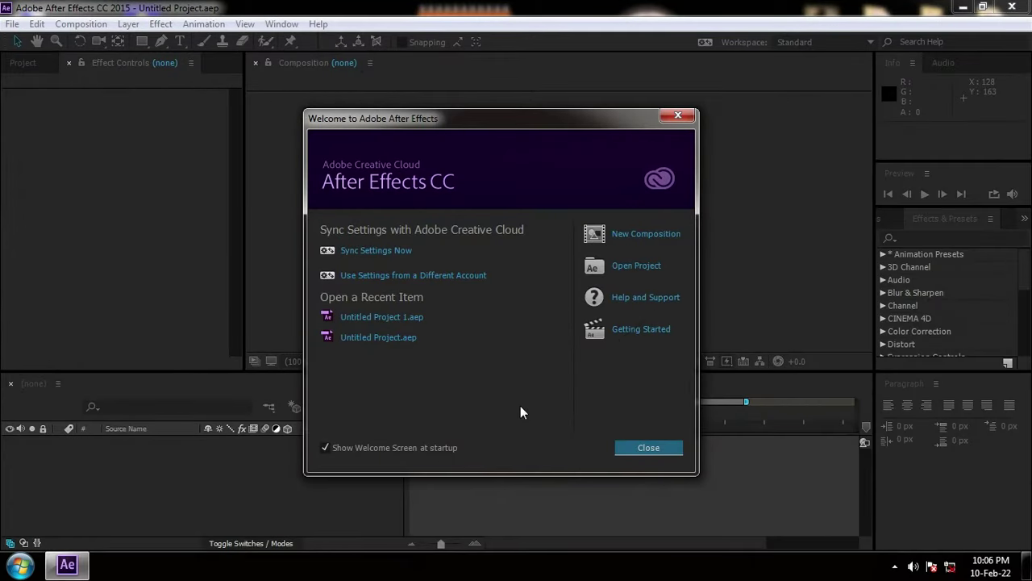
- Create the 1920×1080 HDTV 29.97, 10 s Valentines Day composition and add a full-size Dark Gray Solid 1
click(643, 241)
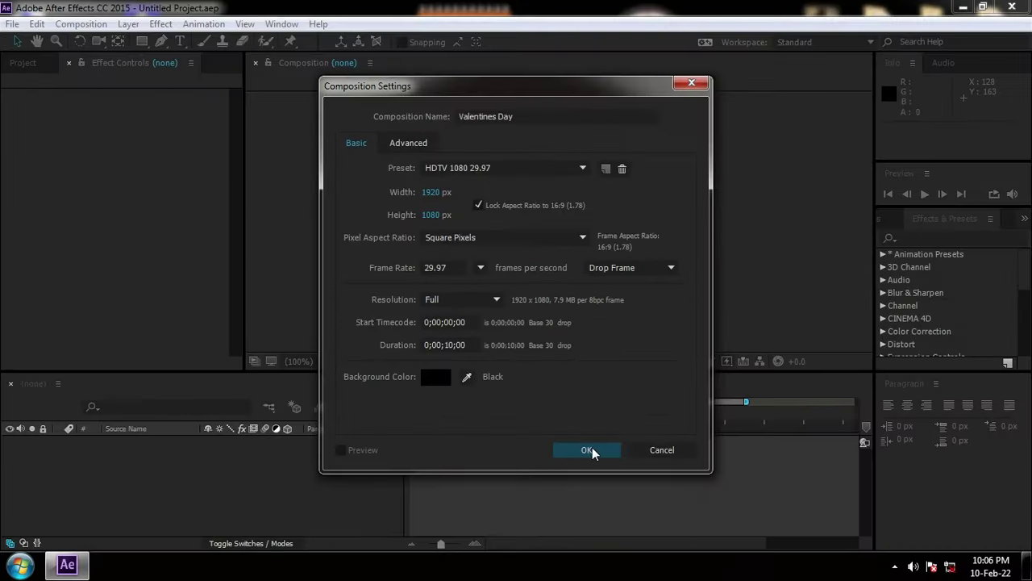
click(588, 449)
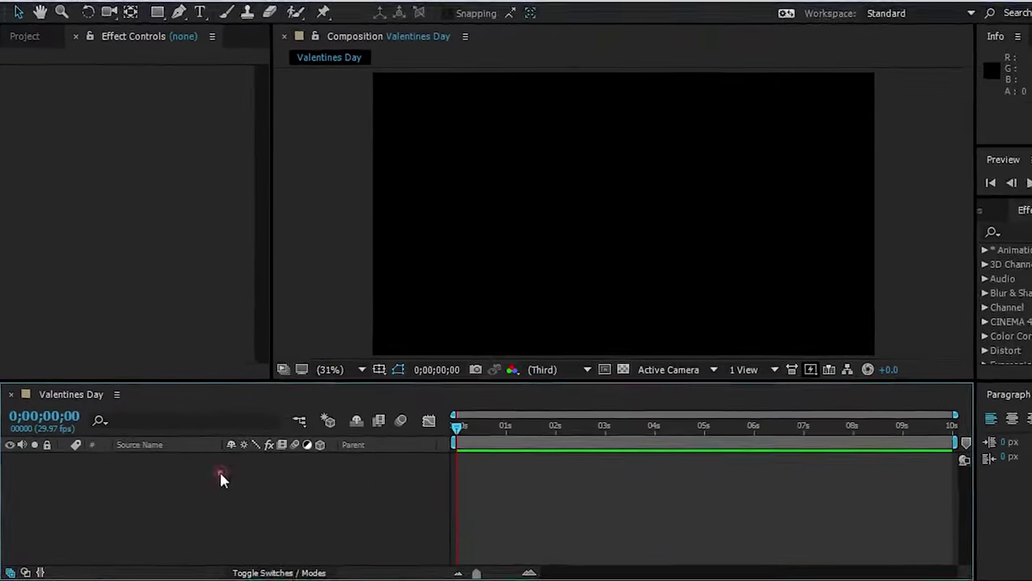
right_click(201, 452)
click(311, 323)
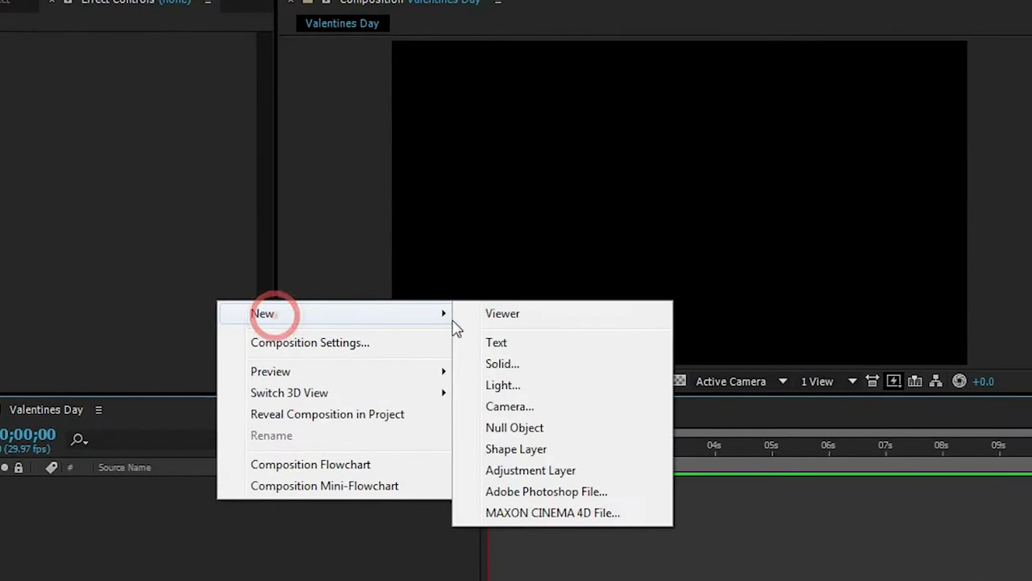
click(534, 362)
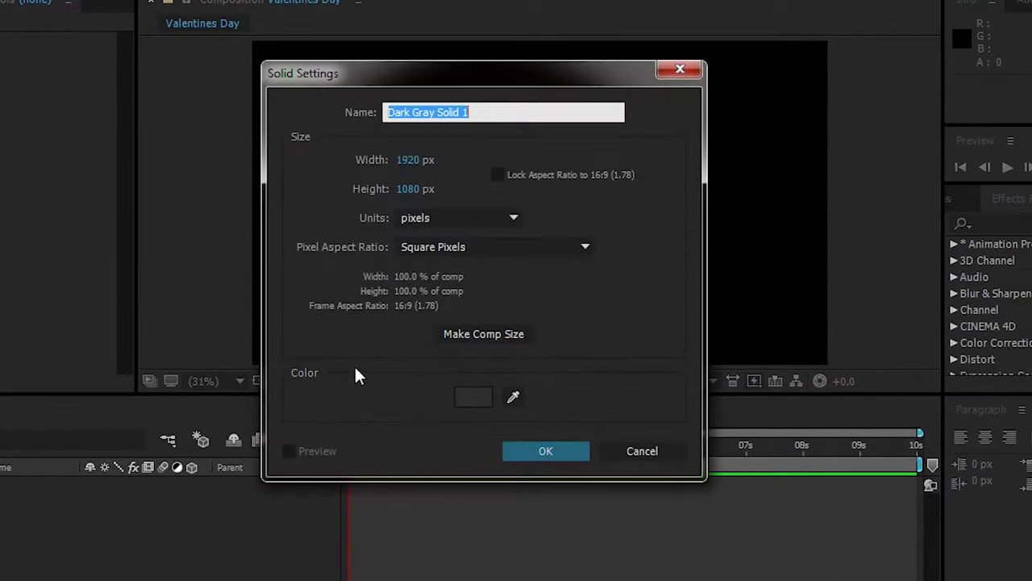
click(543, 452)
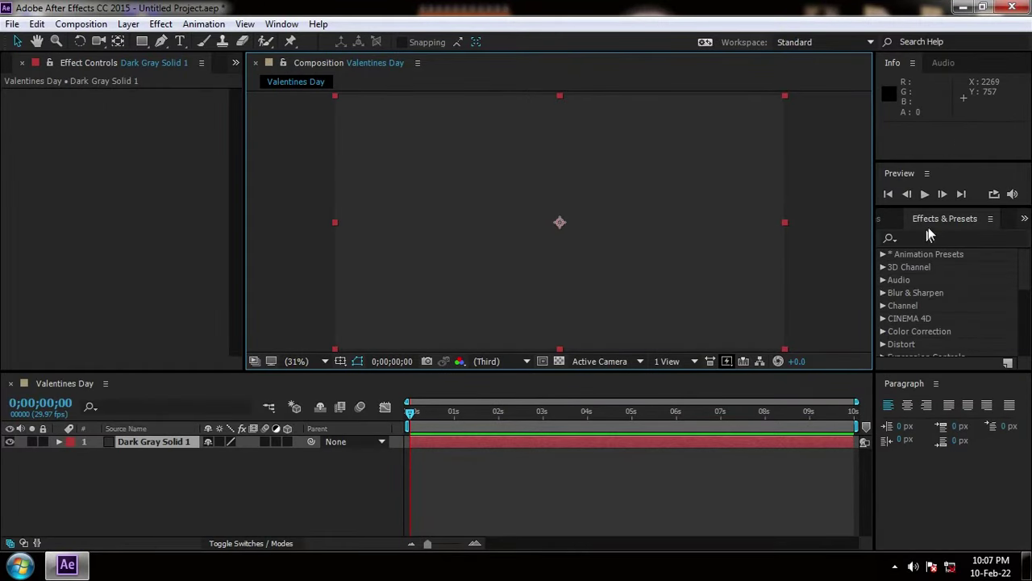
click(928, 234)
- Apply Gradient Ramp to the solid with coral red EA594A as the start colour
text(gradie)
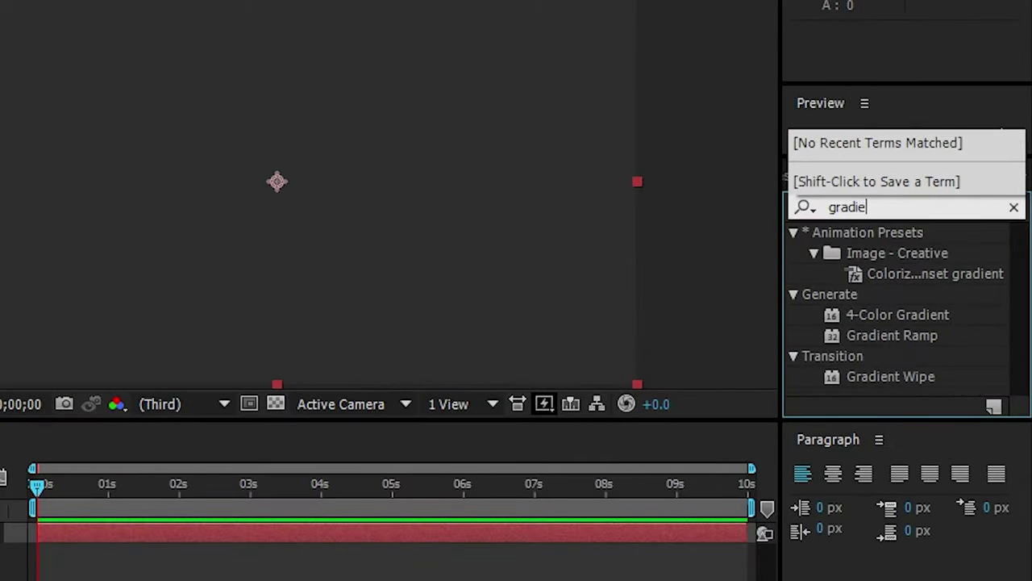
text(nt ramp)
mouse_move(879, 256)
mouse_down()
mouse_move(164, 455)
mouse_move(172, 460)
mouse_up()
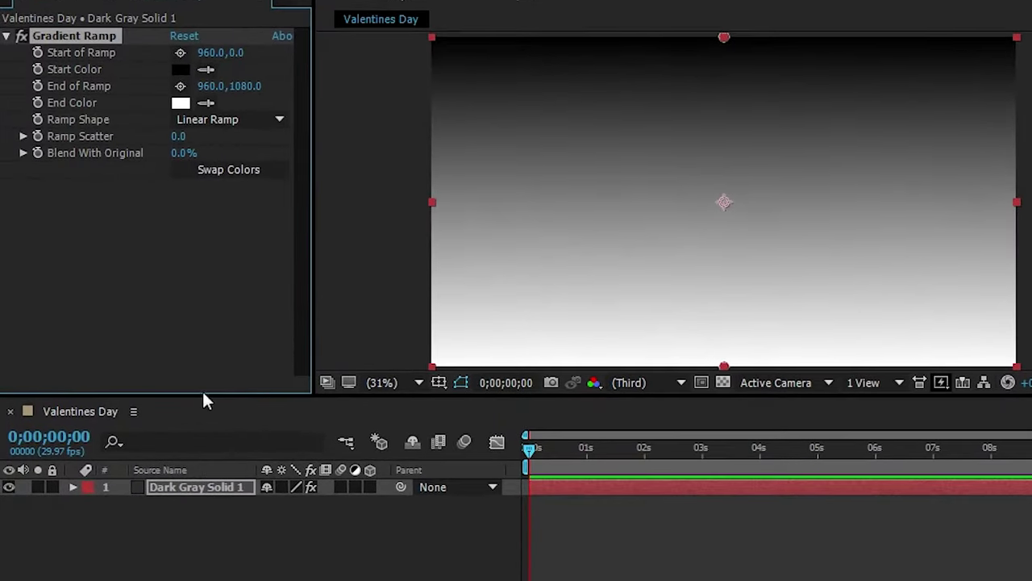
click(180, 69)
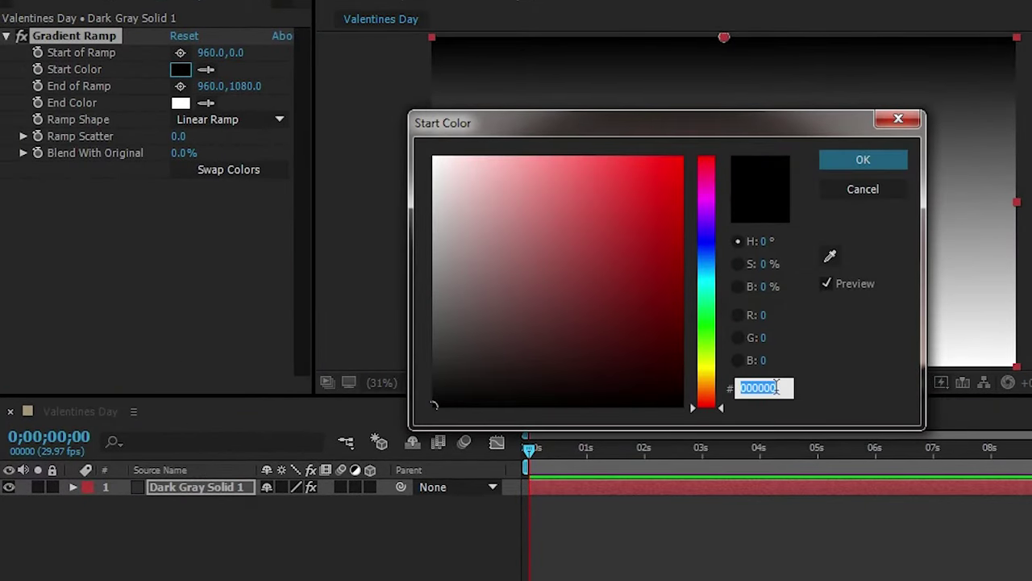
text(EA5)
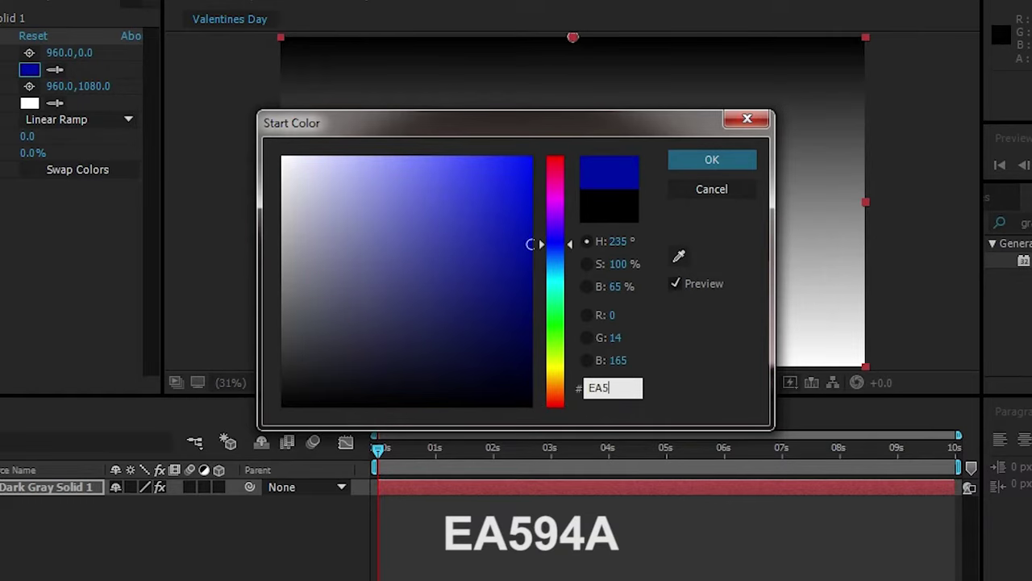
text(94A)
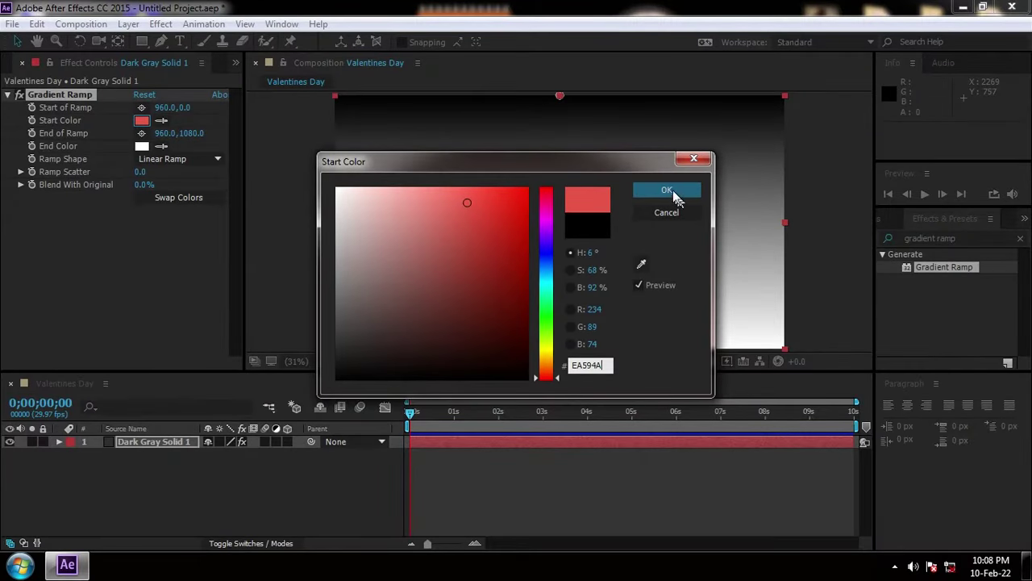
click(668, 188)
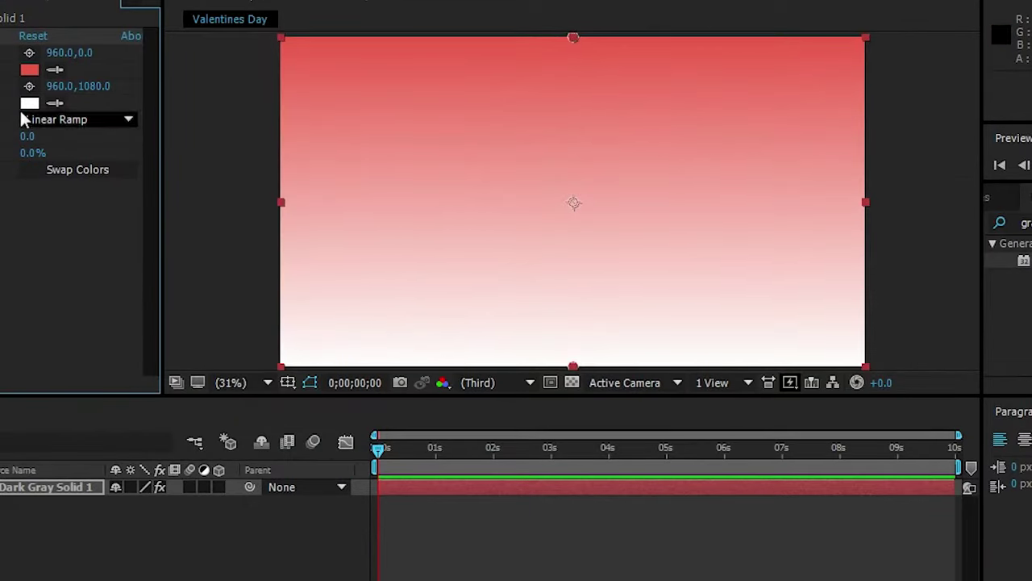
- Set the gradient's end colour to crimson B42638
click(28, 105)
click(630, 387)
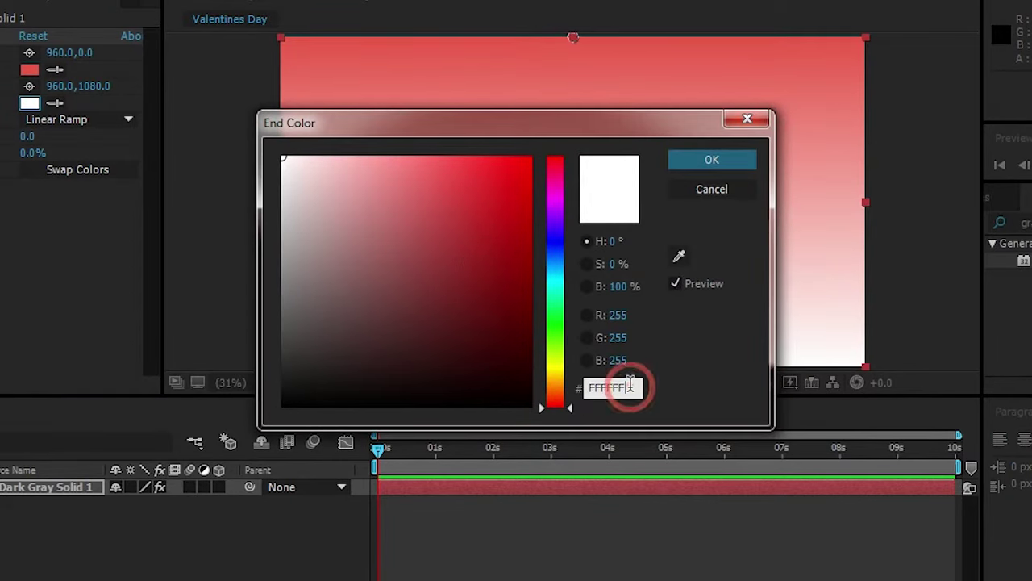
key(BackSpace)
key(BackSpace)
key(BackSpace)
key(BackSpace)
key(BackSpace)
text(B4)
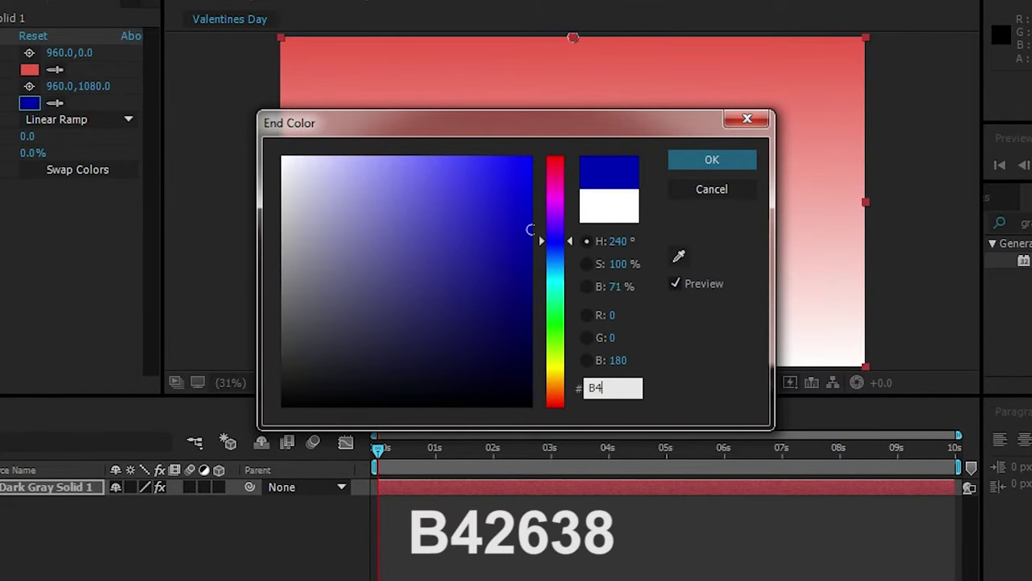
text(26)
text(38)
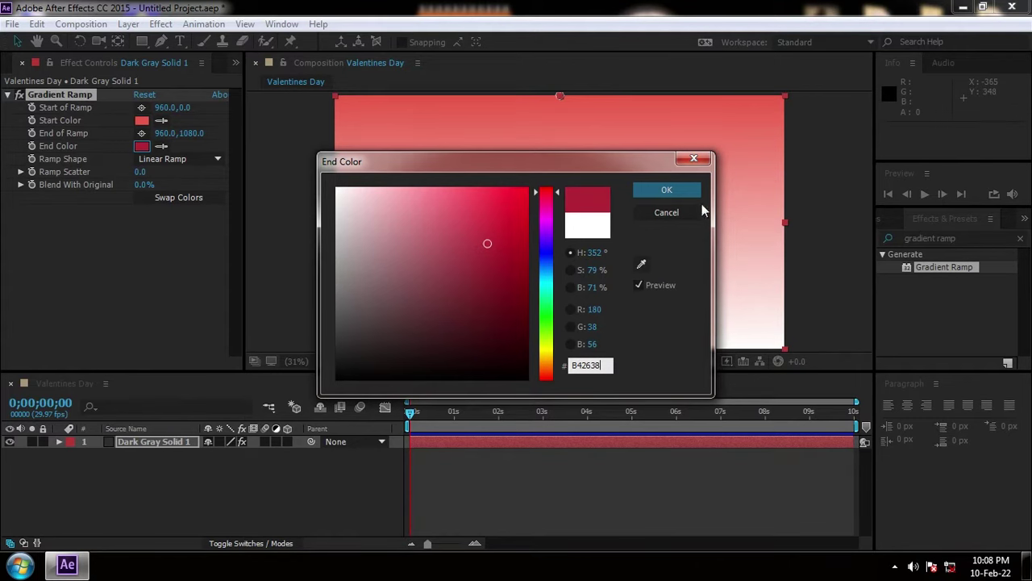
click(669, 190)
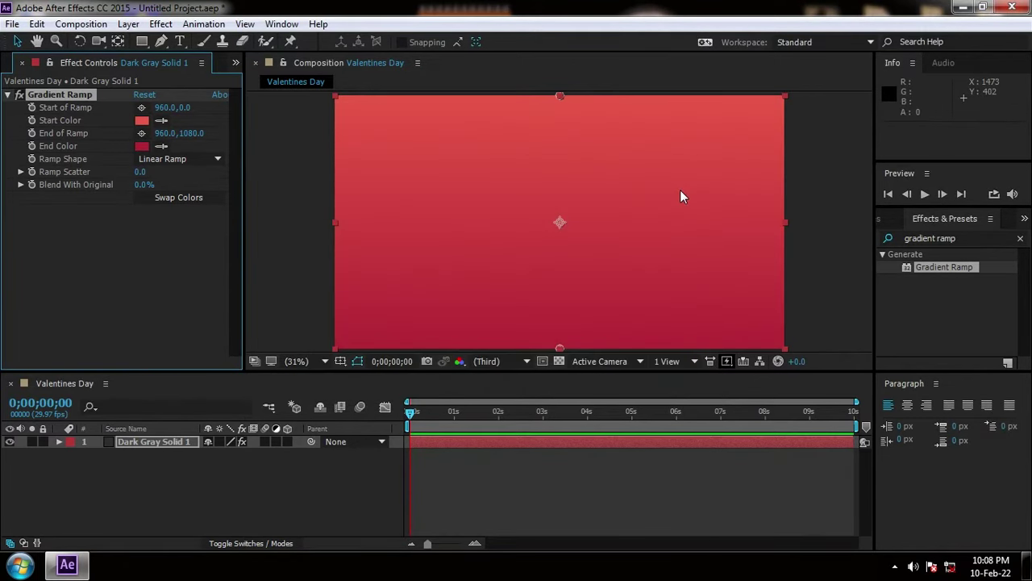
click(192, 300)
- Add a text layer reading 'Valentines Day'
click(525, 295)
click(521, 473)
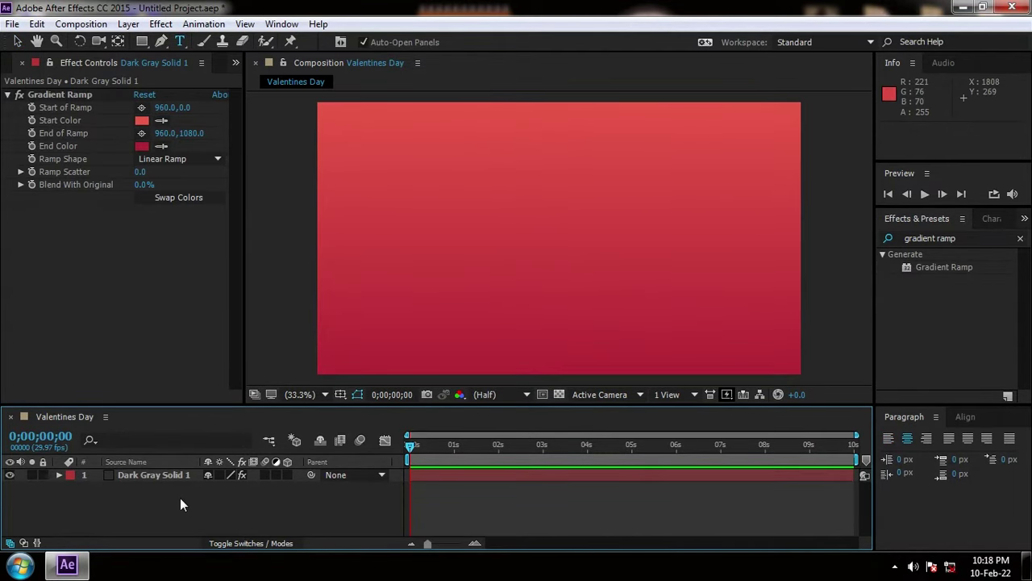
right_click(180, 504)
mouse_move(219, 352)
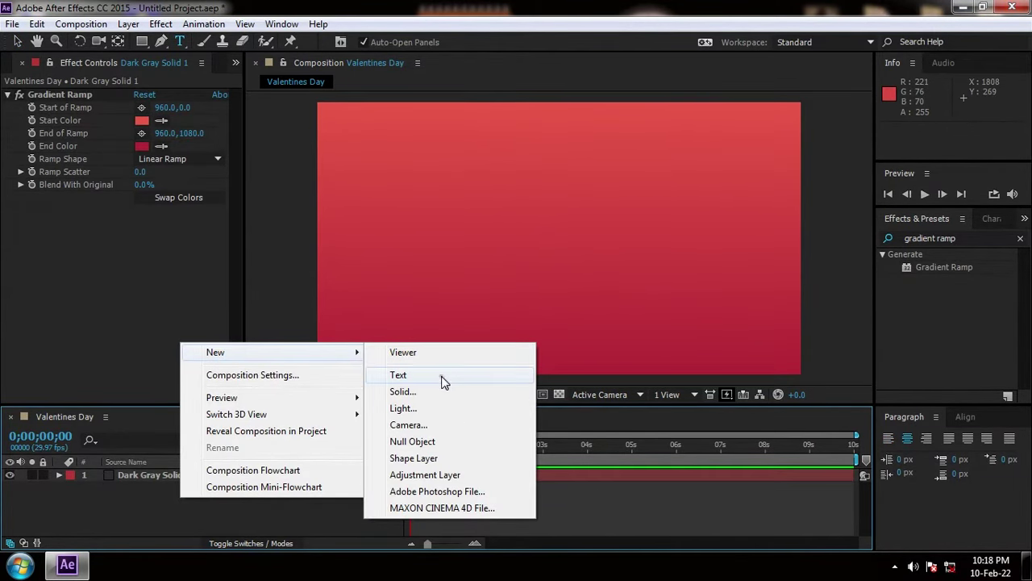
click(442, 378)
text(Vale)
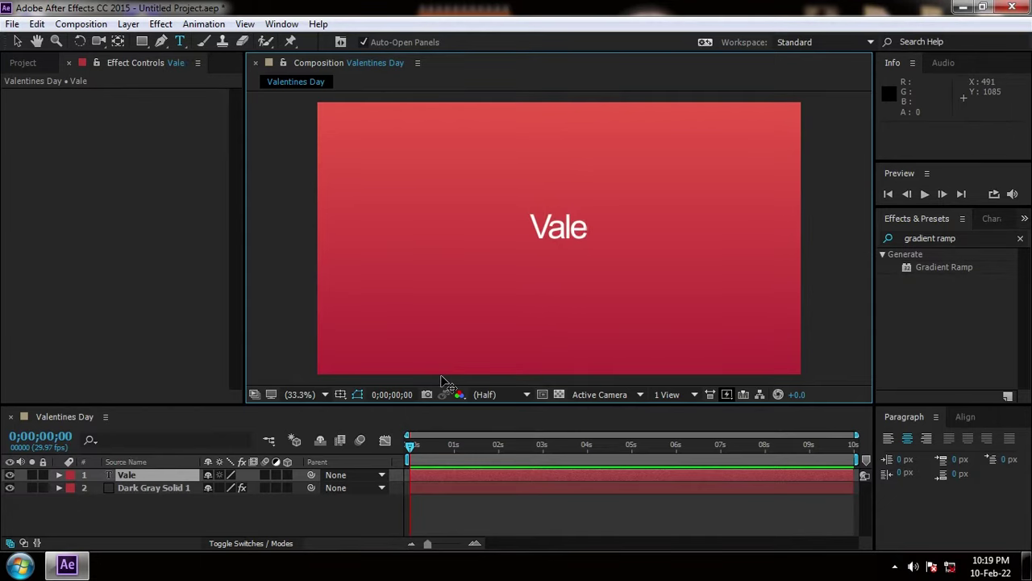
text(ntines Day)
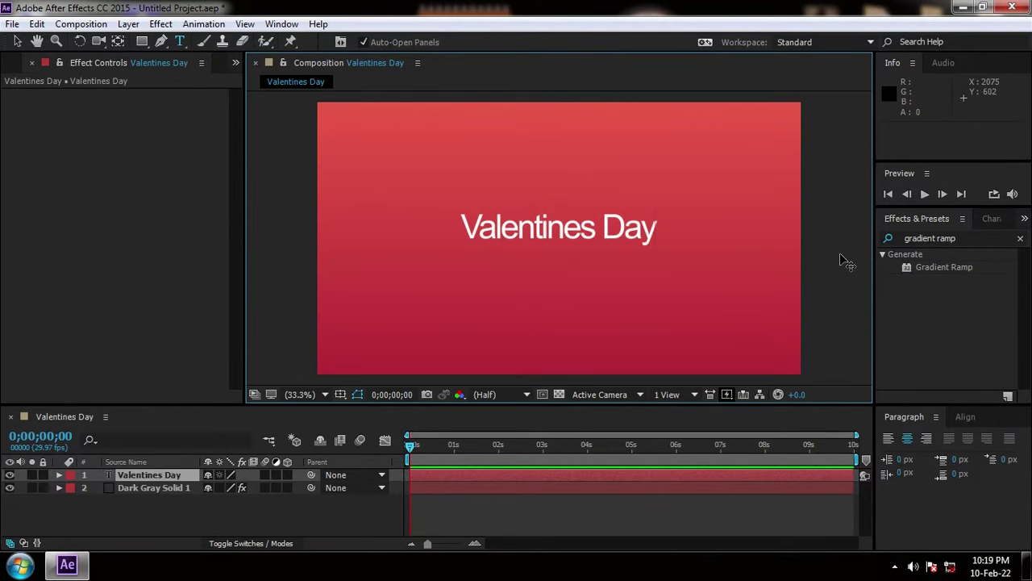
- Set the title's font to Lymbo with faux bold
click(988, 219)
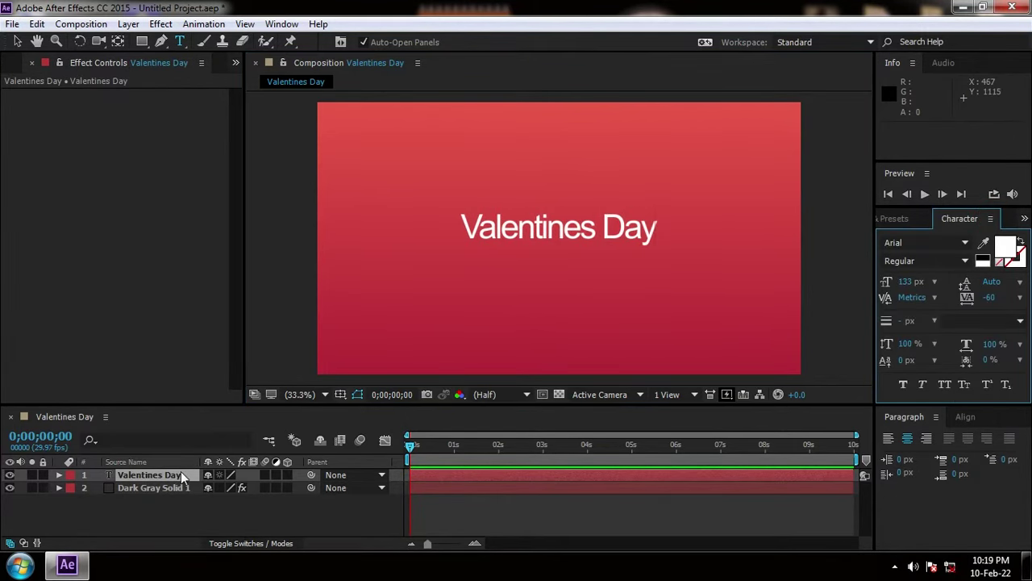
double_click(184, 477)
click(919, 242)
text(Lao UI)
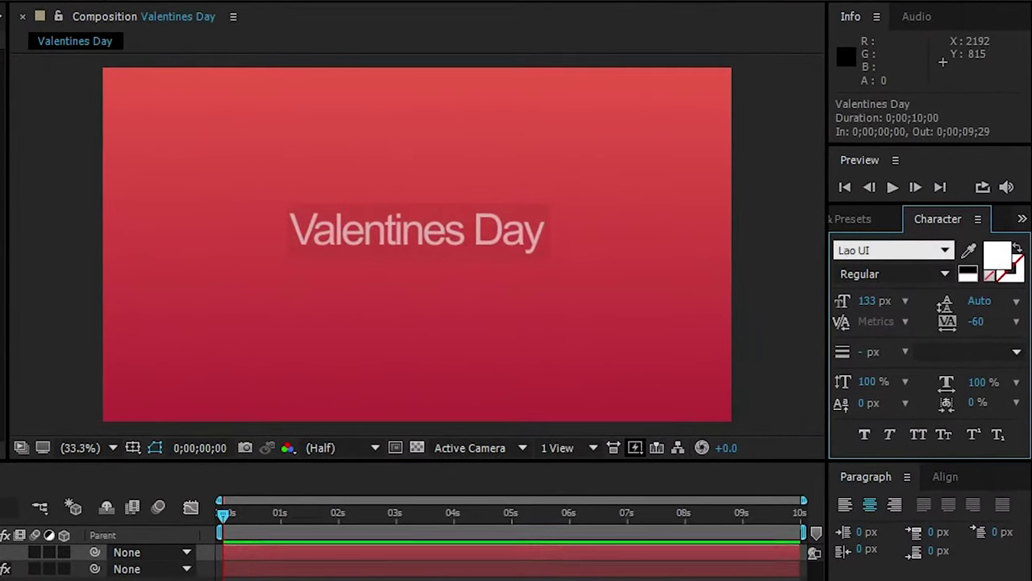
text(Lymbo)
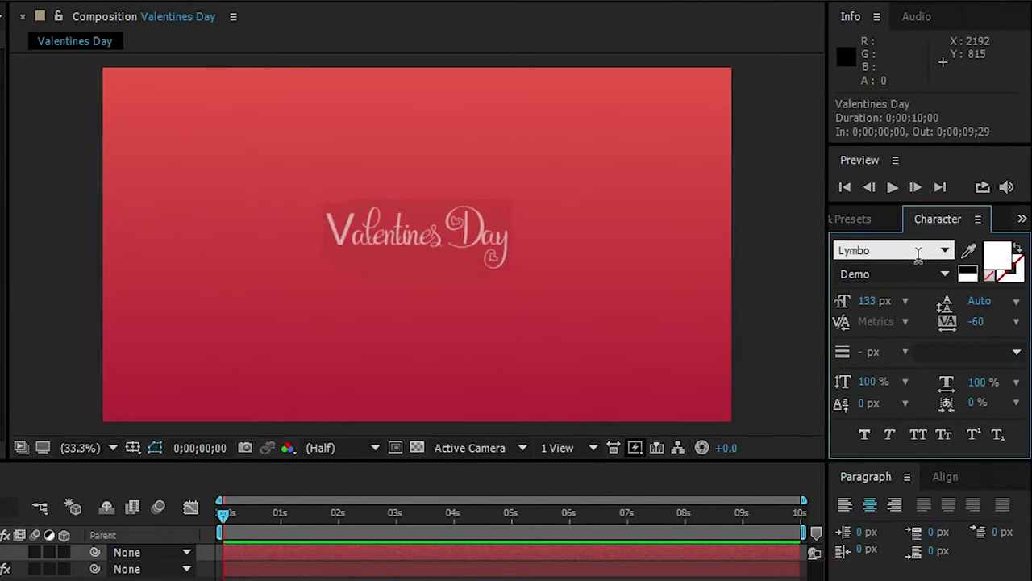
click(864, 435)
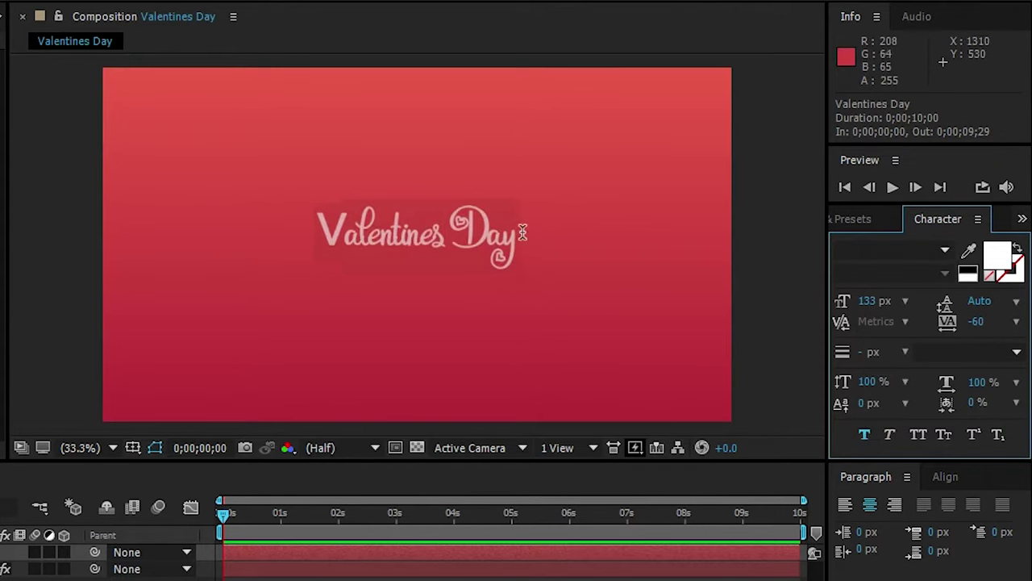
click(482, 230)
- Change the letter V of the title to Comic Sans MS
drag(347, 239, 318, 239)
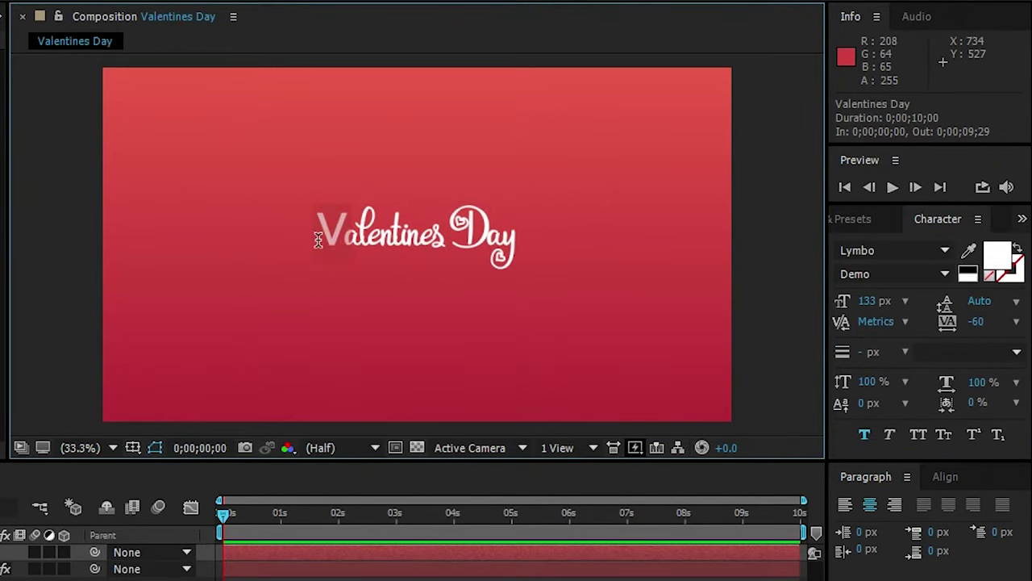
click(912, 240)
text(C)
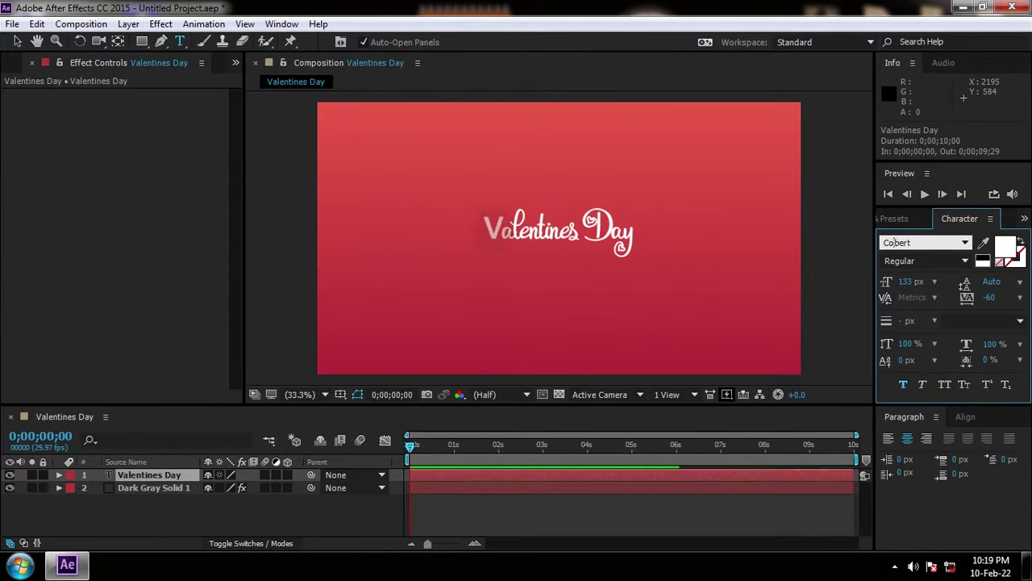
text(omic Sans MS)
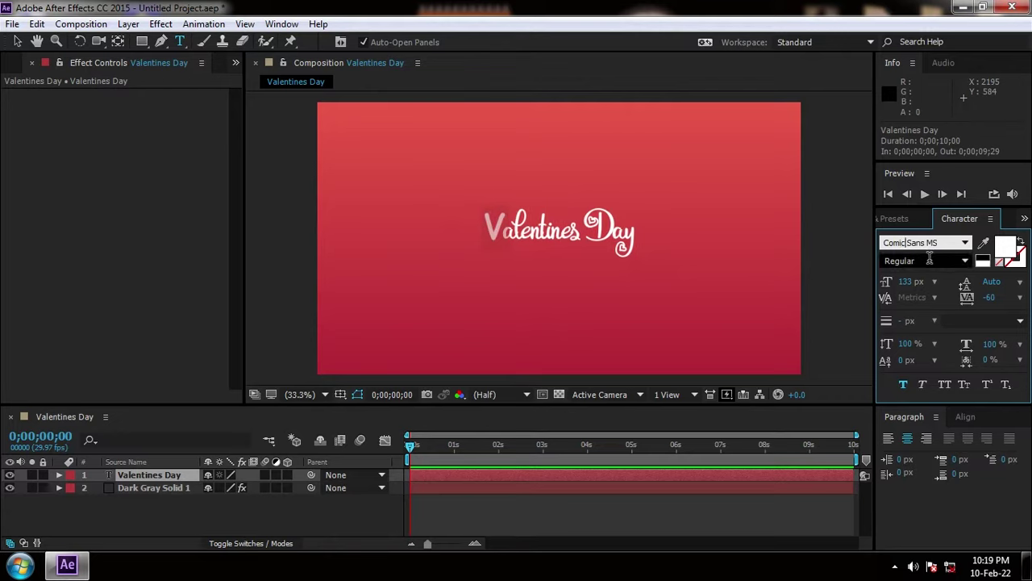
click(931, 260)
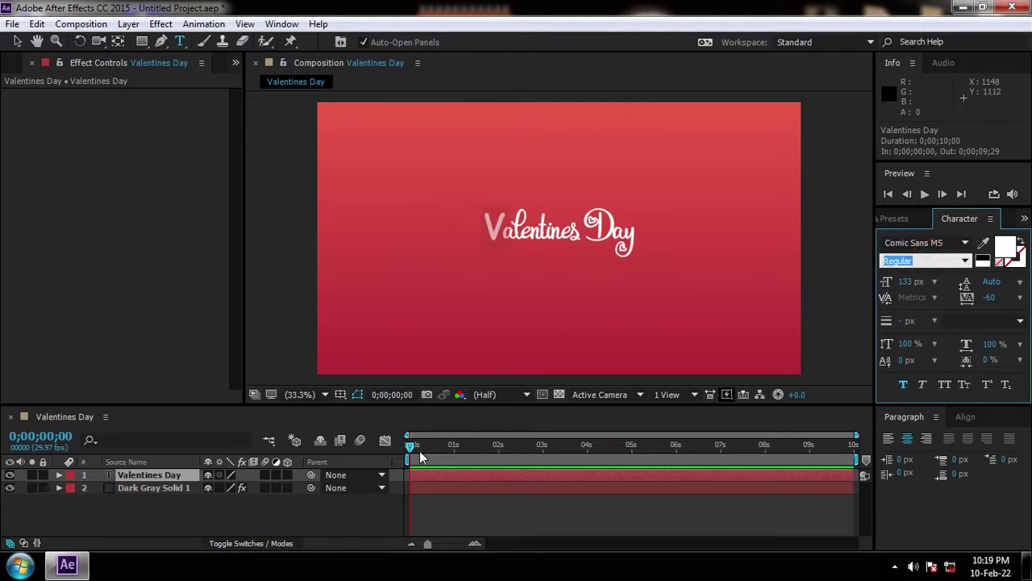
mouse_move(411, 449)
mouse_down()
mouse_move(432, 454)
mouse_move(417, 454)
mouse_up()
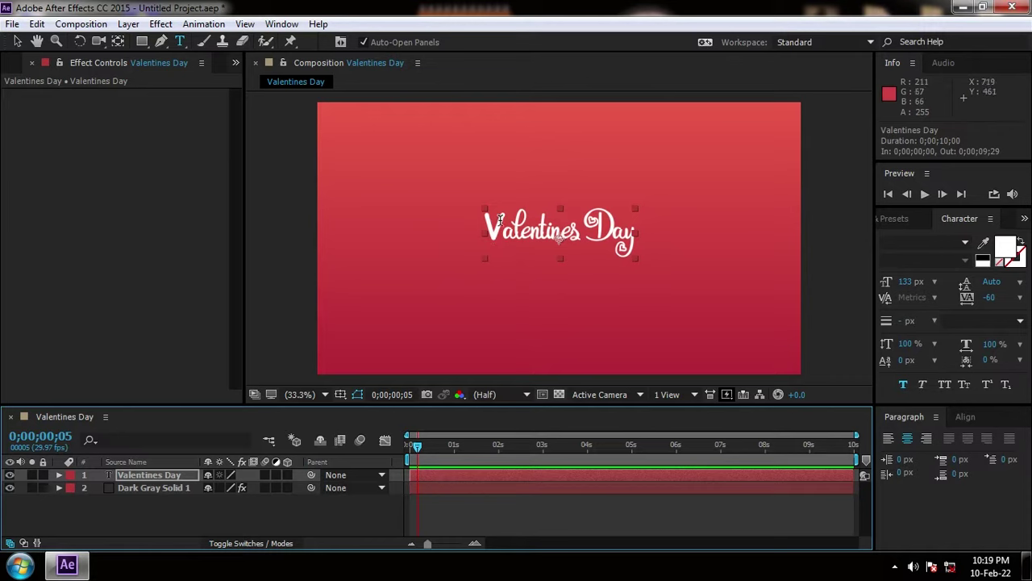
drag(500, 220, 469, 224)
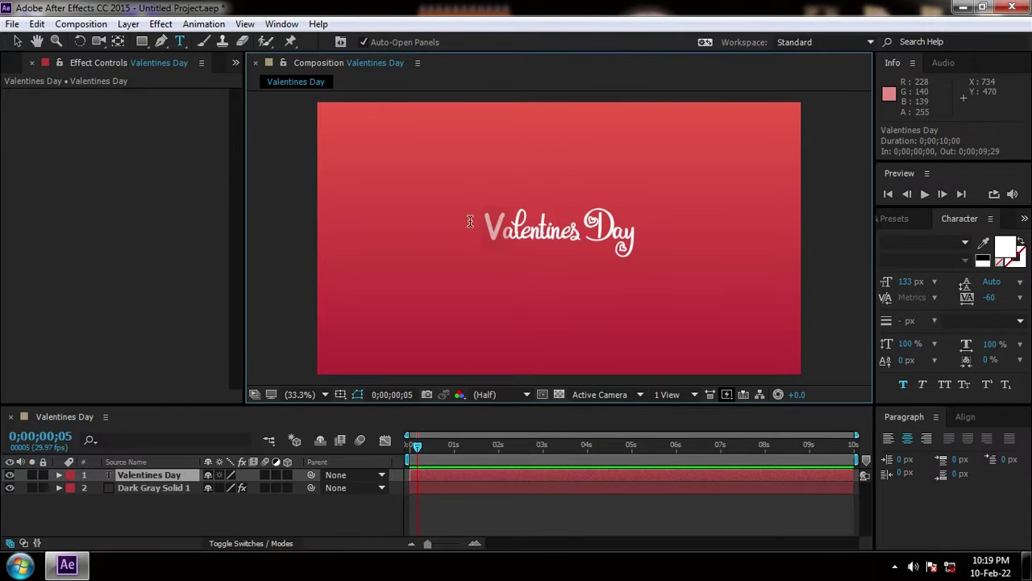
click(493, 475)
- Align the title to the horizontal and vertical centre of the composition
click(965, 417)
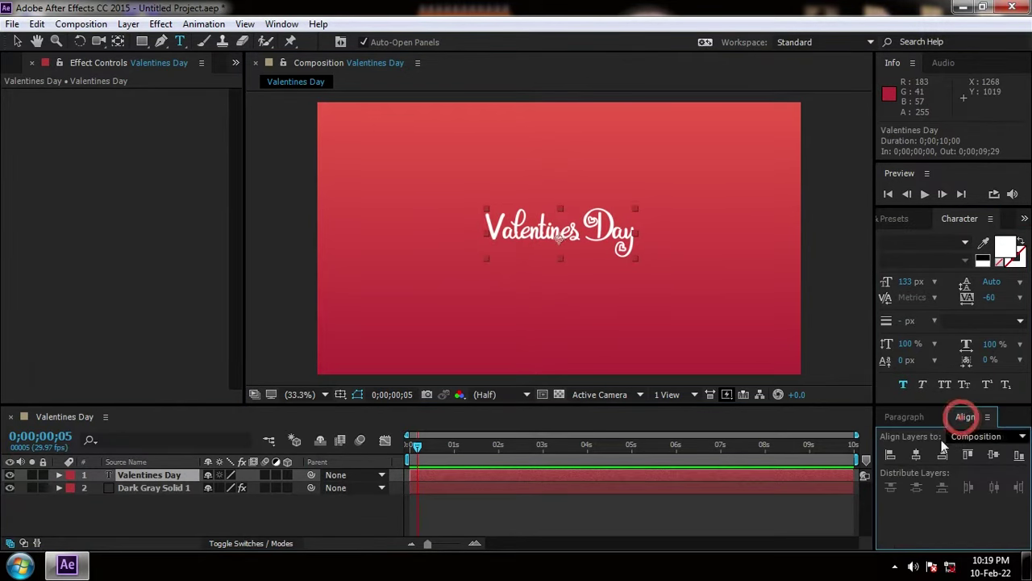
click(916, 455)
click(994, 455)
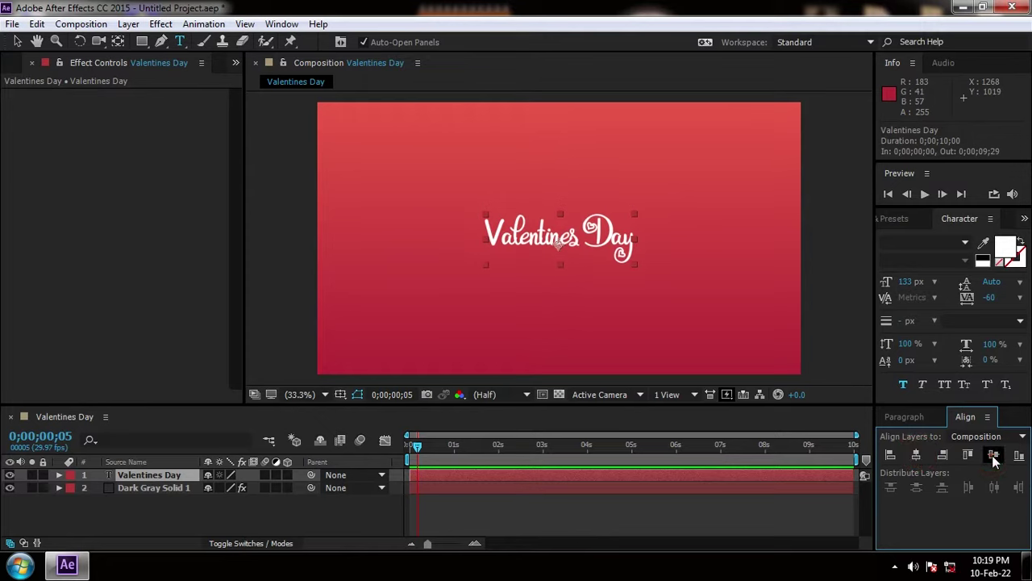
click(565, 507)
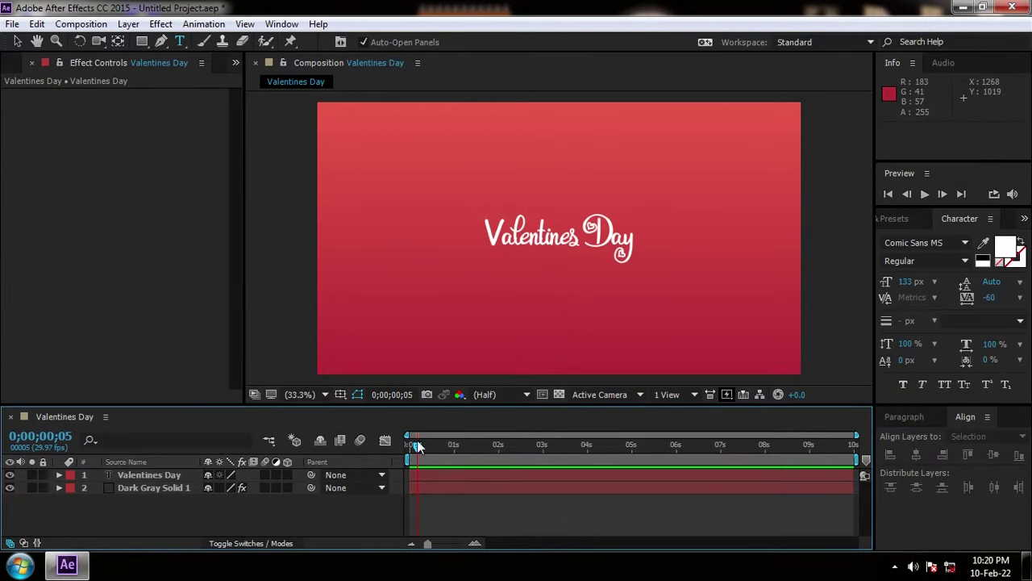
- Add a new text layer reading 'HAPPY'
right_click(160, 516)
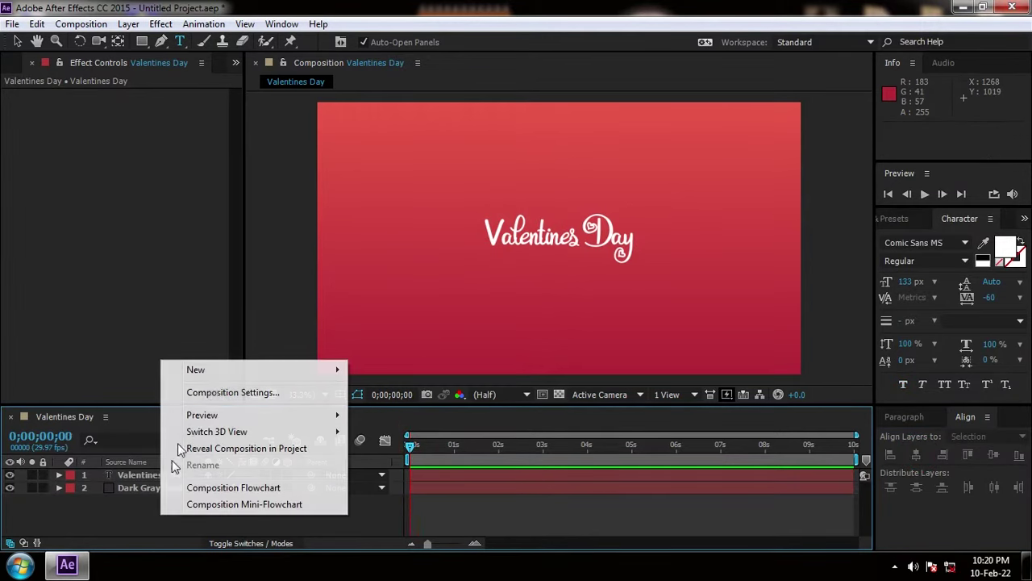
click(212, 371)
click(379, 393)
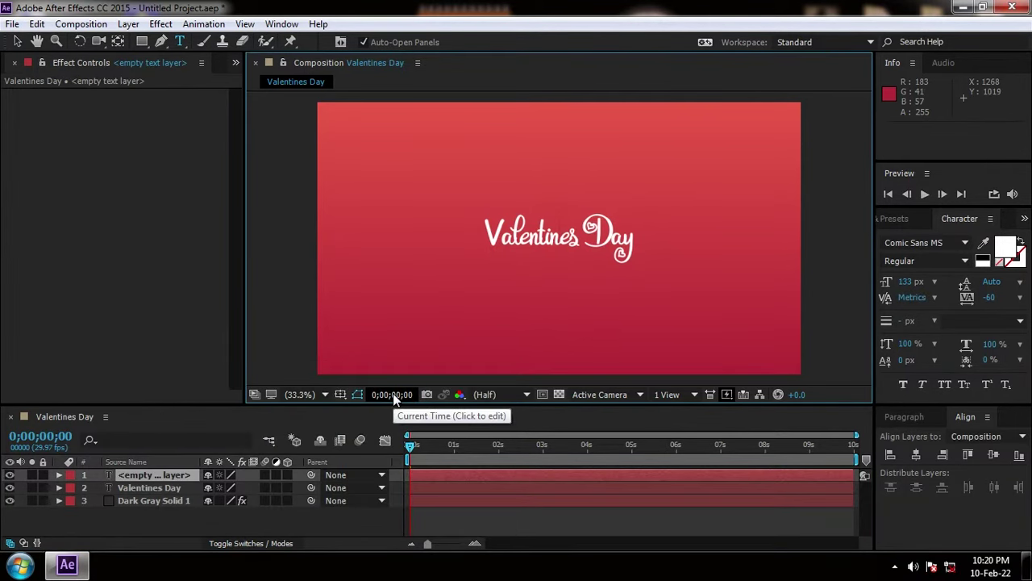
text(HAPPY)
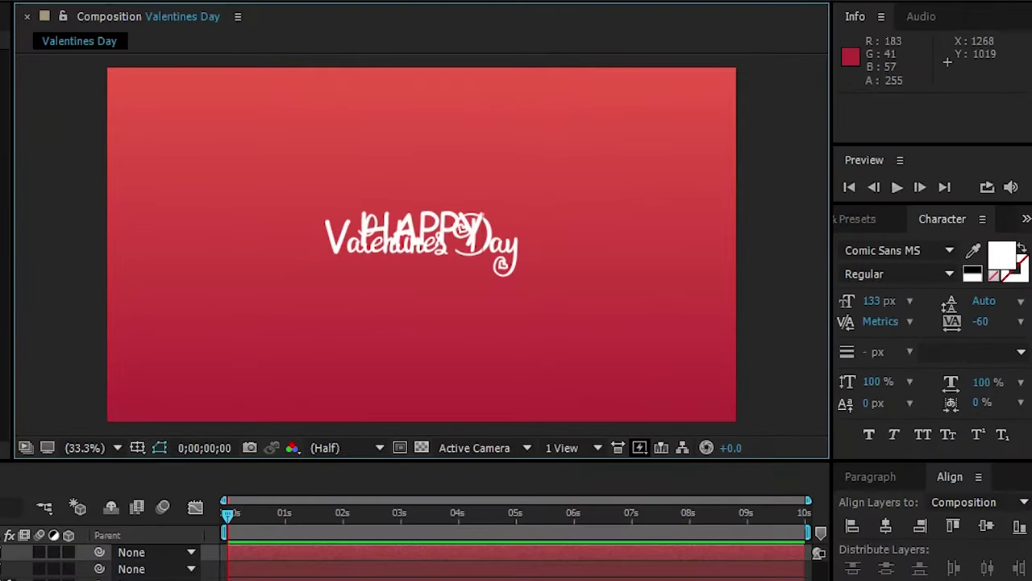
key(KP_Enter)
- Set HAPPY to the Lovely Kei font at 103 px
click(894, 246)
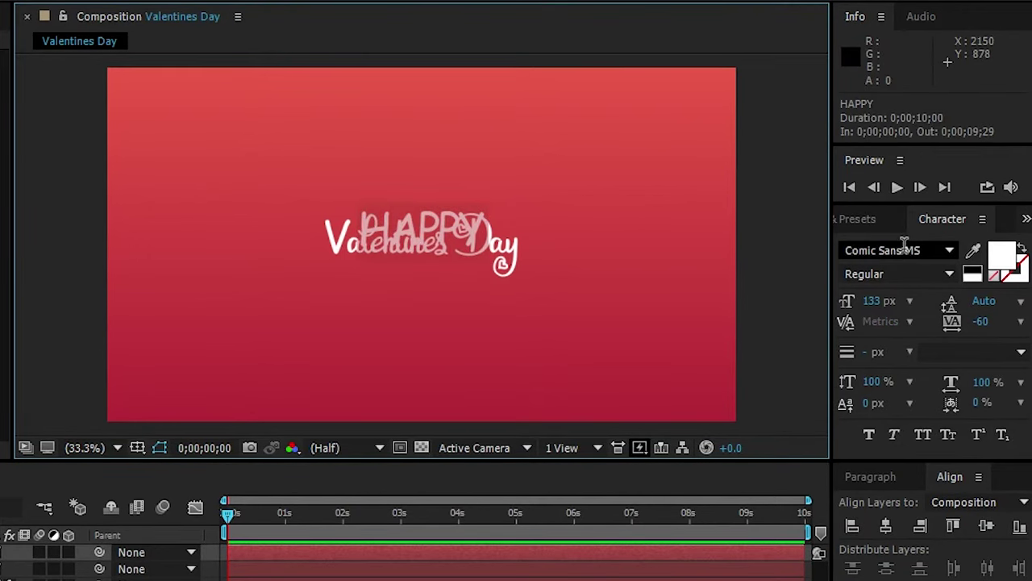
text(Lovely Kei)
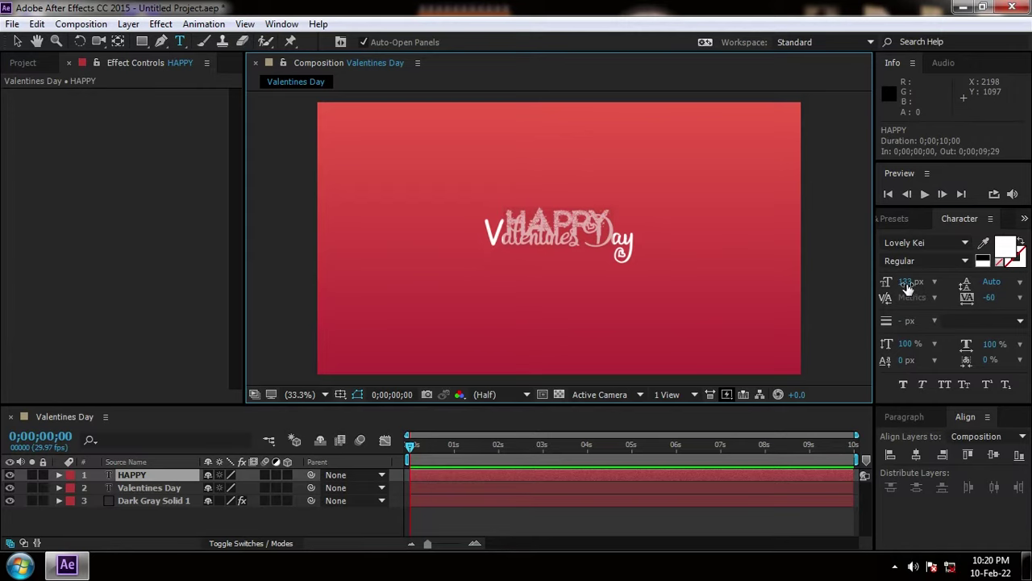
drag(908, 285, 875, 284)
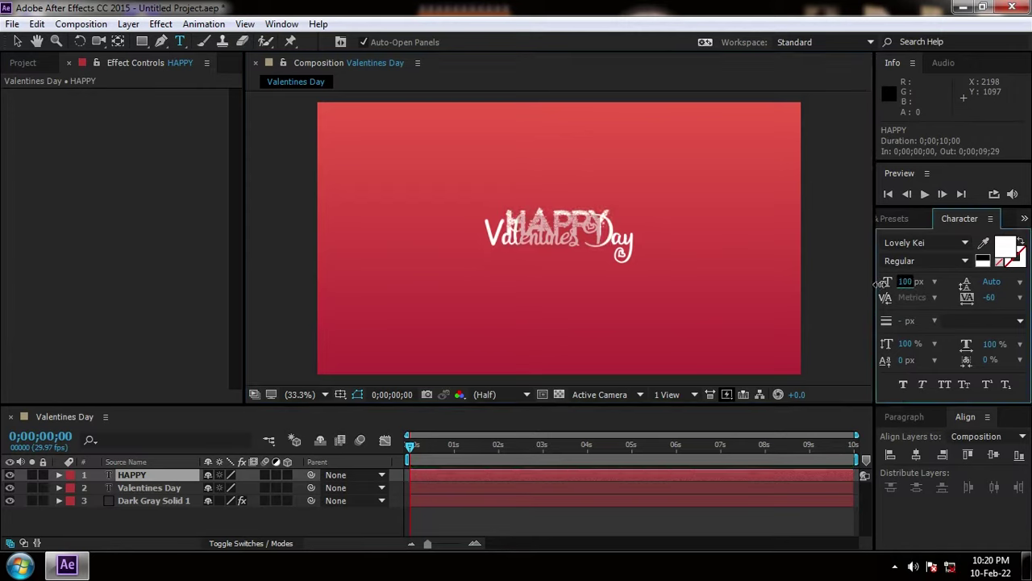
click(440, 512)
- Nudge HAPPY up so it sits just above the title
click(148, 477)
key(shift+Up)
key(shift+Up)
key(shift+Up)
key(Up)
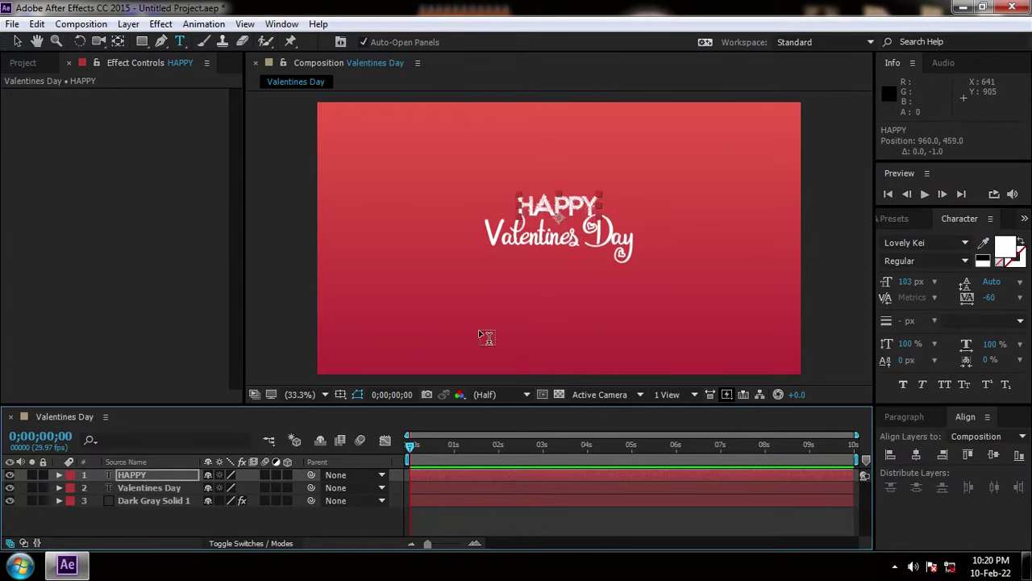
key(Up)
key(Up)
key(Up)
key(shift+Left)
key(Right)
key(Right)
key(Right)
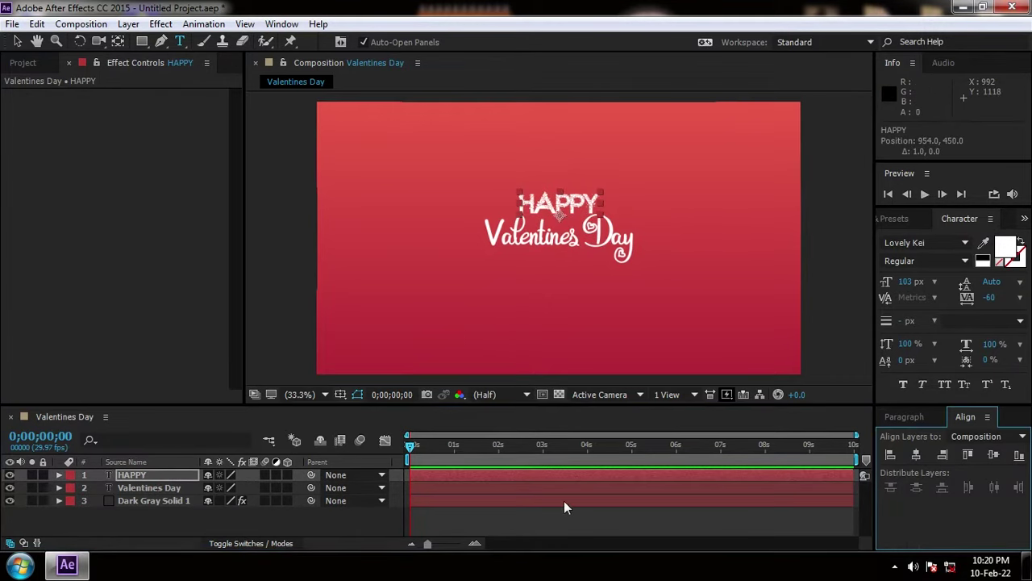
- Nudge the Valentines Day title down, then shift both text layers down together
click(135, 488)
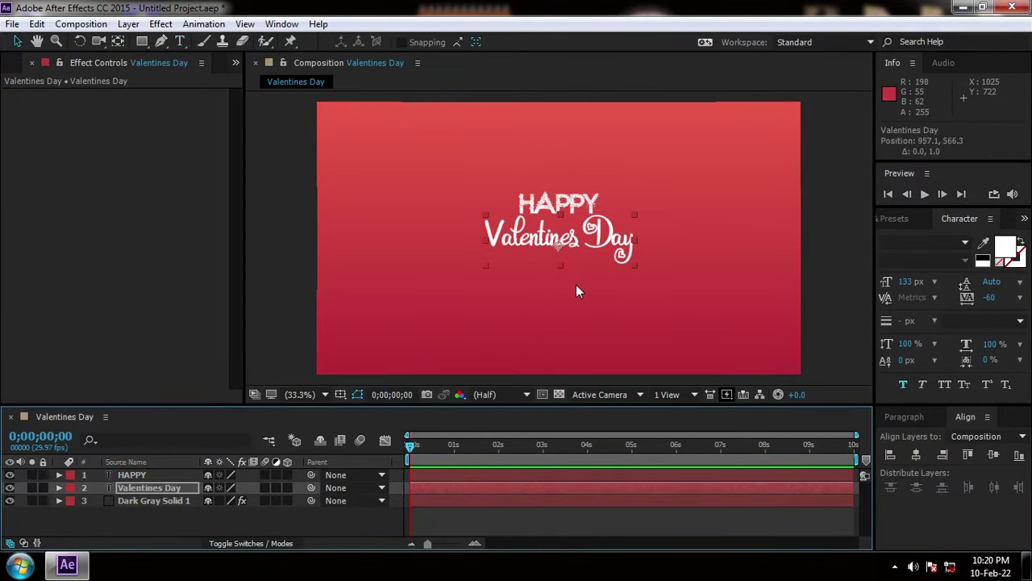
key(shift+Down)
key(shift+Down)
key(Down)
key(Down)
key(Down)
click(150, 475)
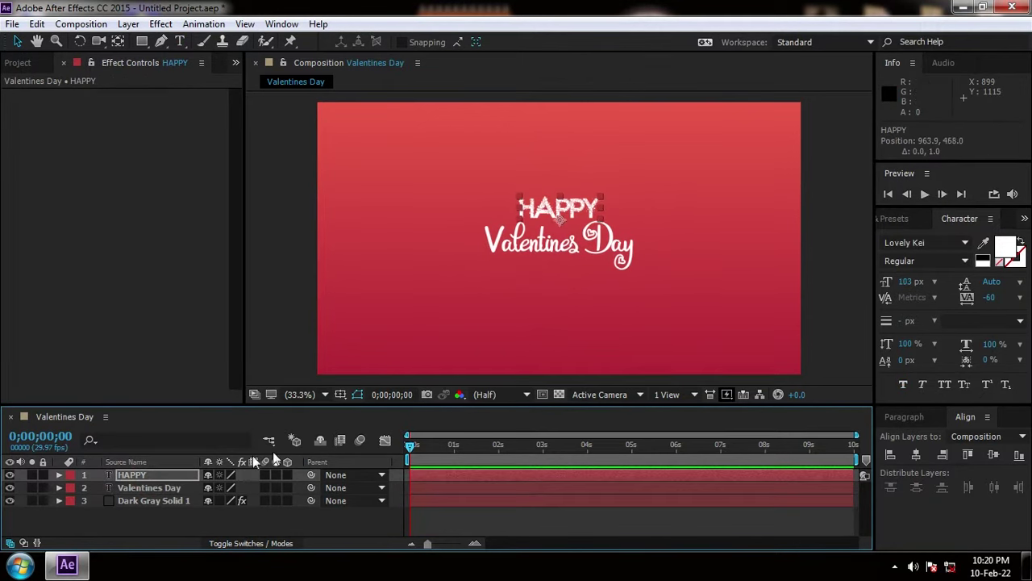
click(476, 347)
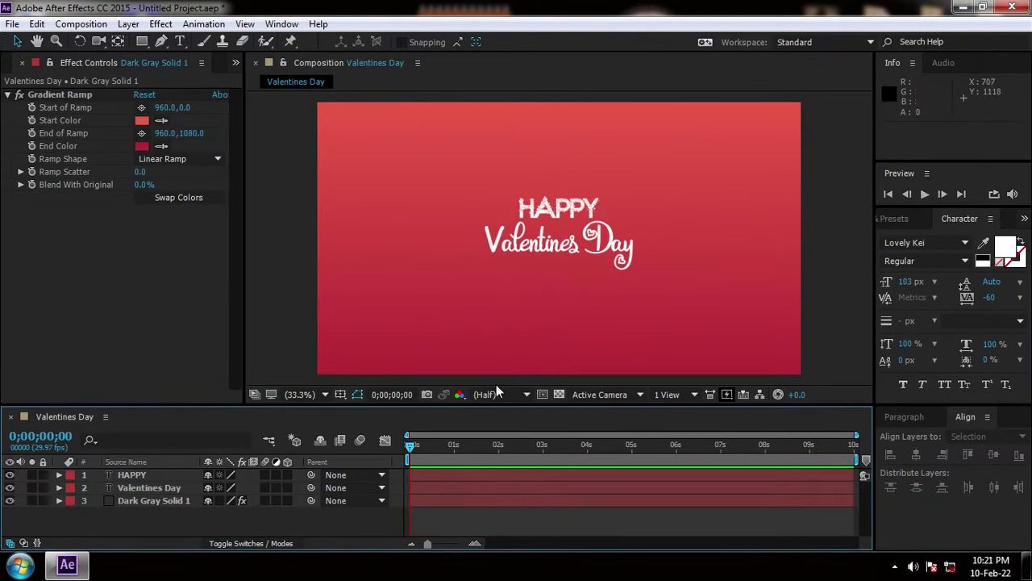
click(153, 488)
shift+click(151, 474)
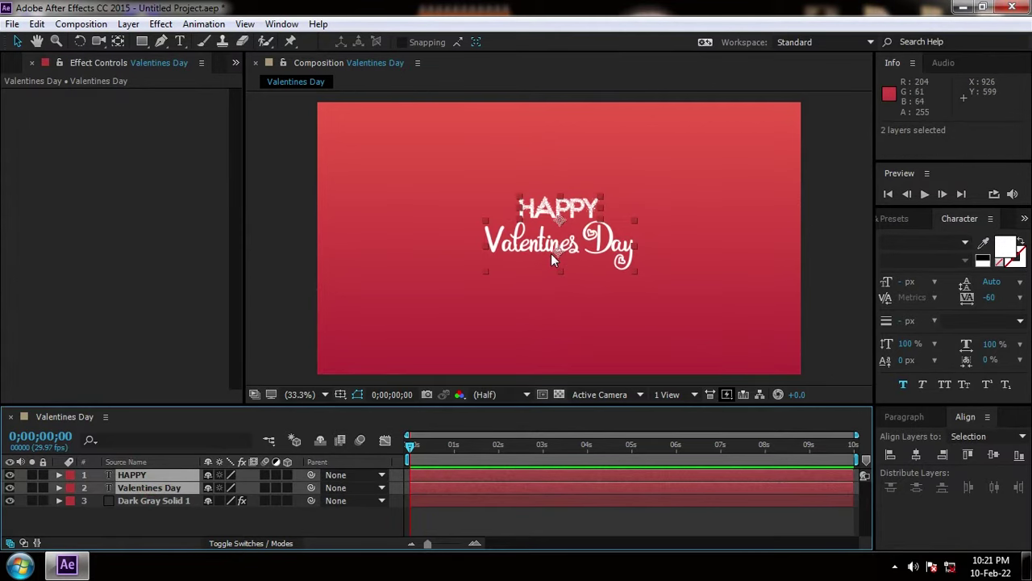
key(shift+Down)
key(Down)
key(Down)
click(450, 517)
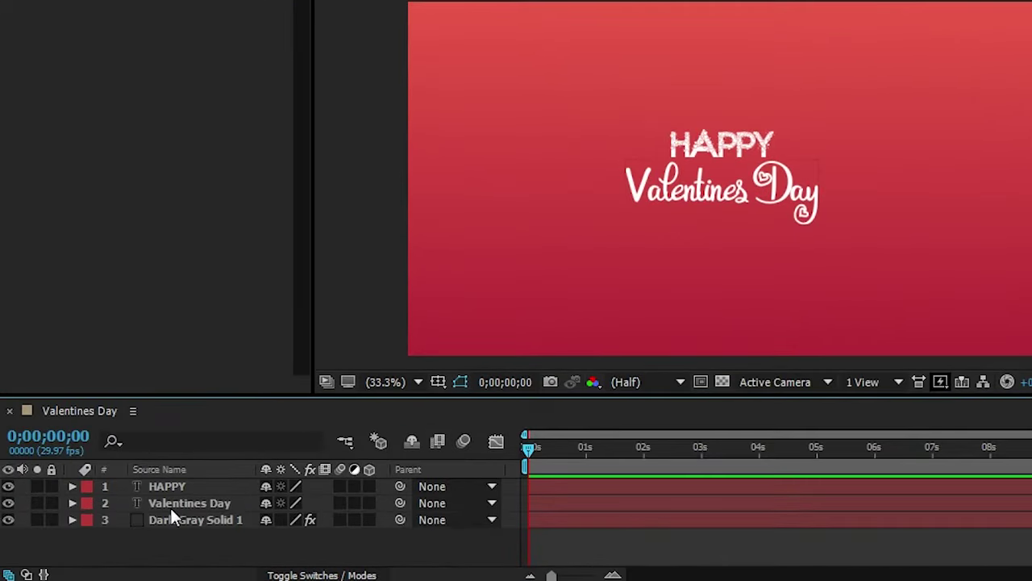
- Pre-compose the Valentines Day layer into Valentines Day Comp 1 and open it
right_click(171, 508)
click(229, 405)
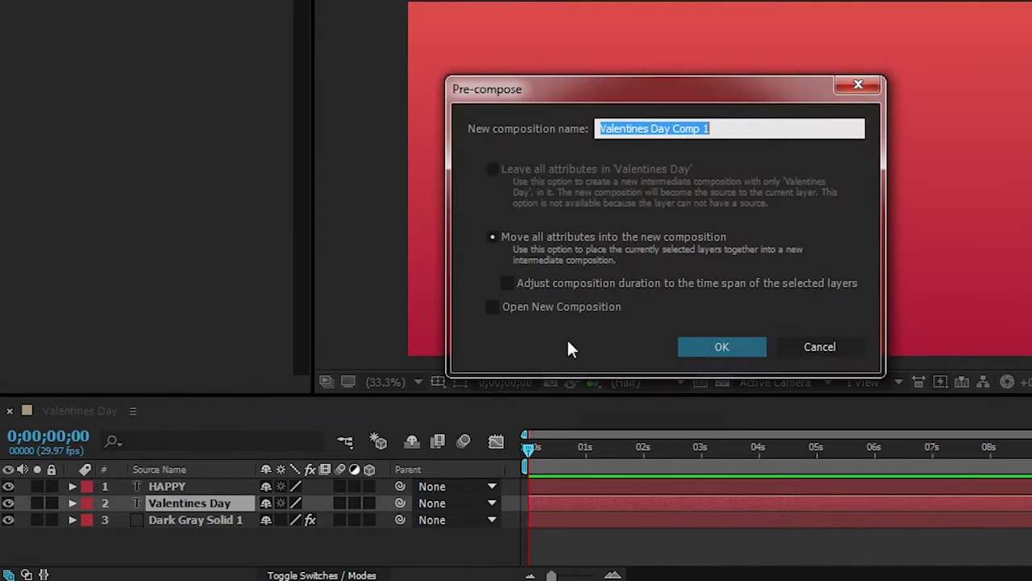
click(724, 345)
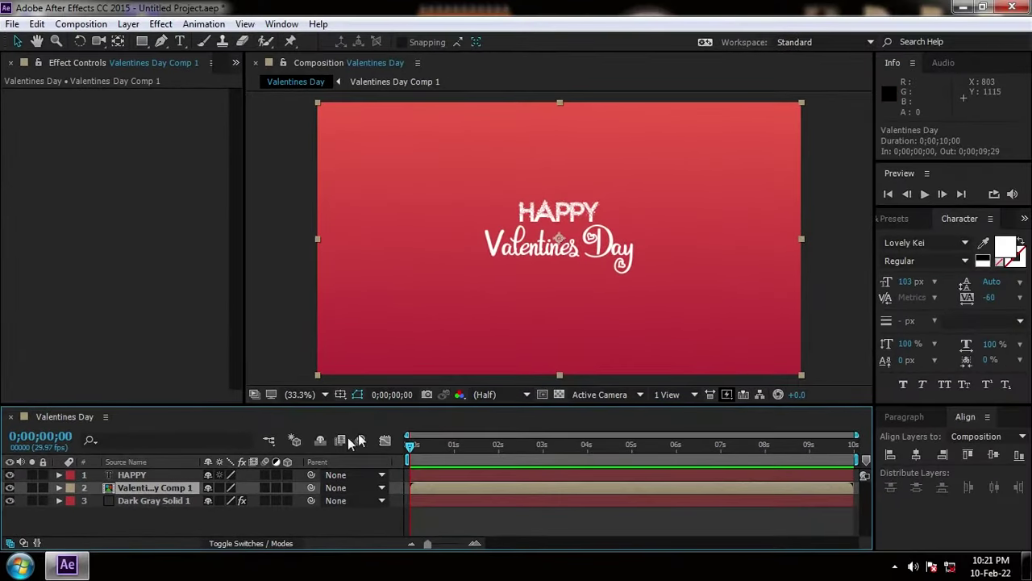
double_click(159, 487)
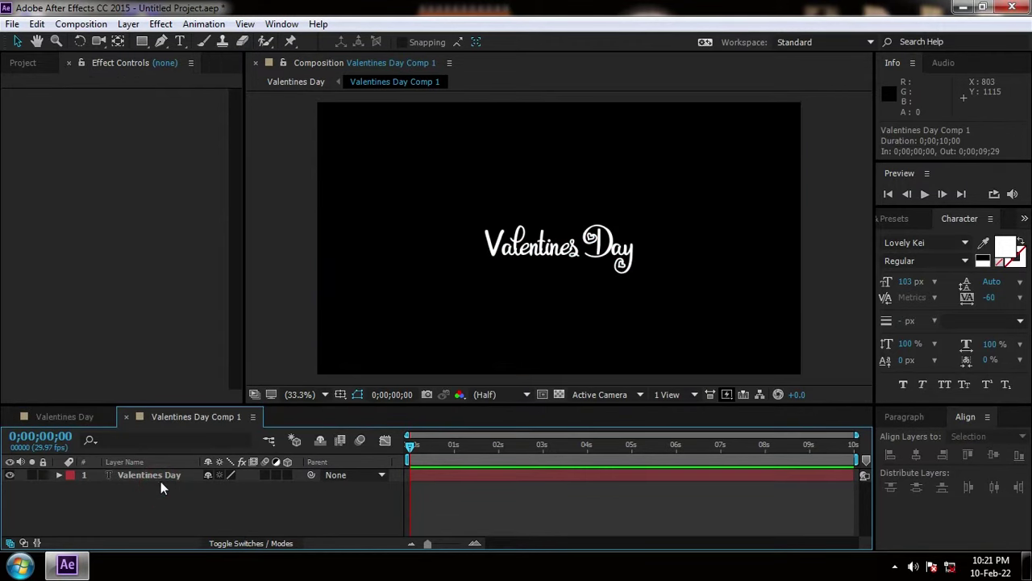
click(160, 475)
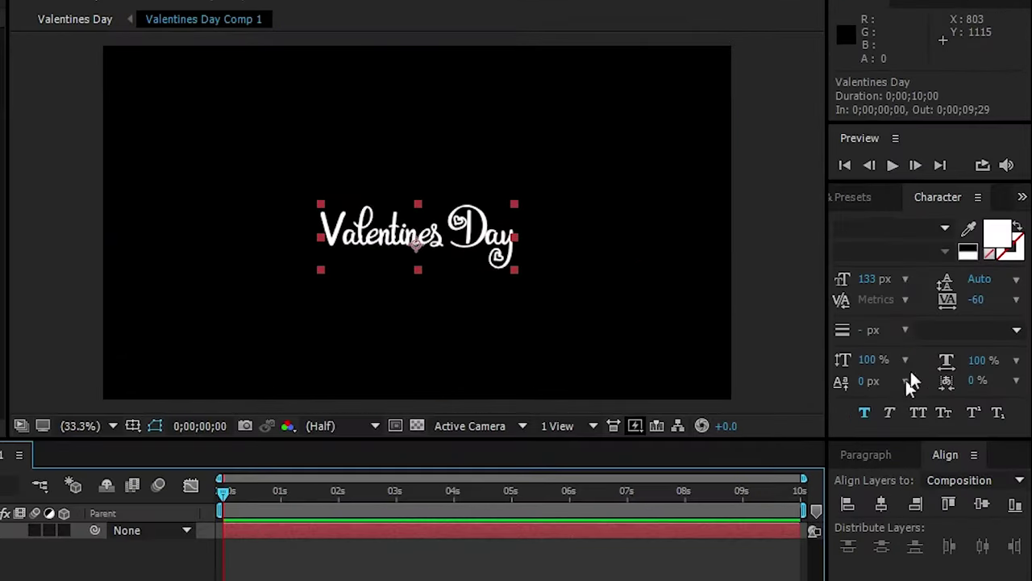
- Apply the Animation Presets > Text > Blurs > Evaporate preset to the title and reveal its keyframes
click(856, 197)
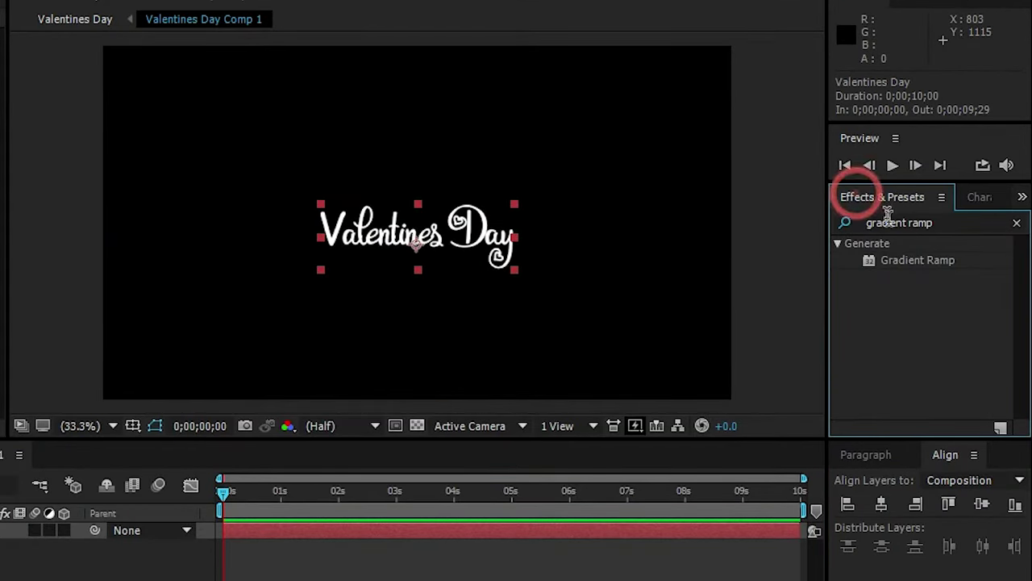
click(1017, 225)
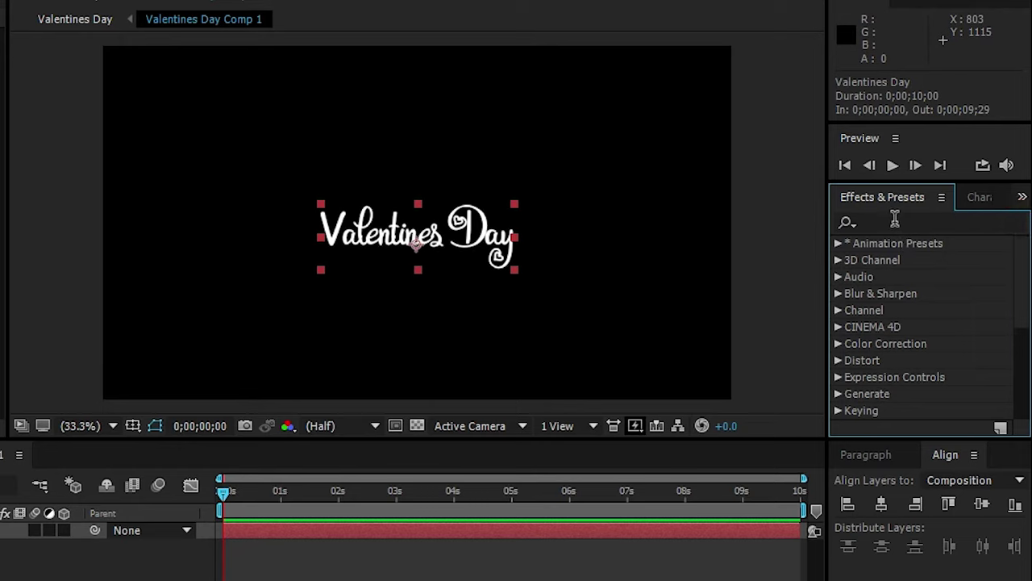
click(838, 243)
drag(1022, 268, 1024, 299)
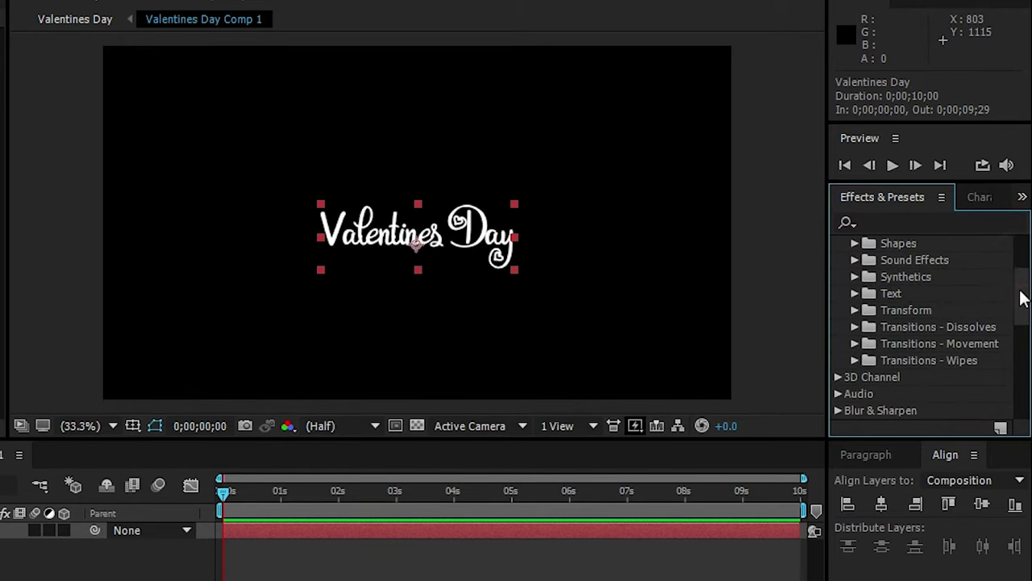
click(855, 293)
scroll(871, 288, down, 1)
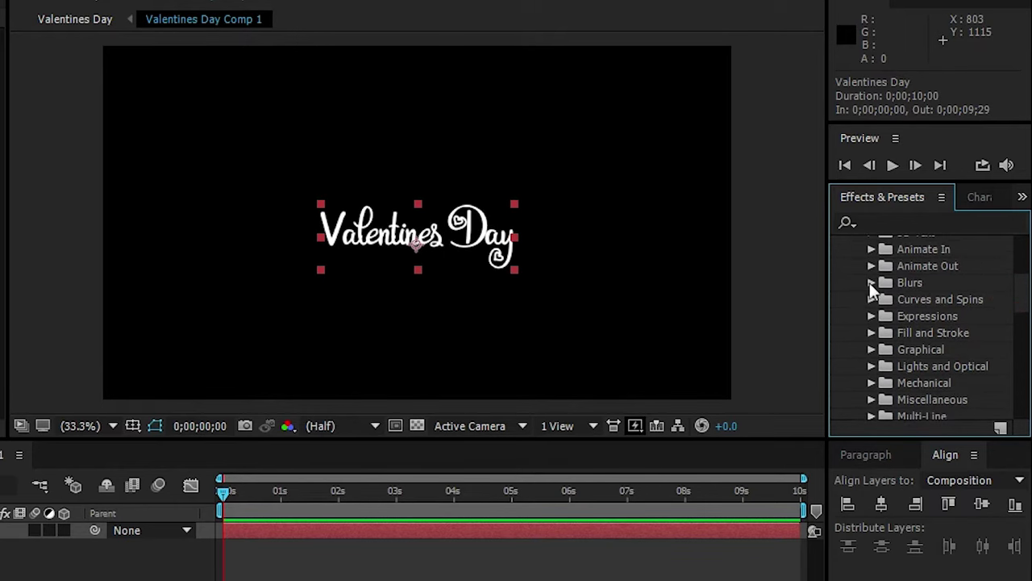
click(871, 282)
scroll(963, 300, down, 2)
drag(940, 286, 822, 334)
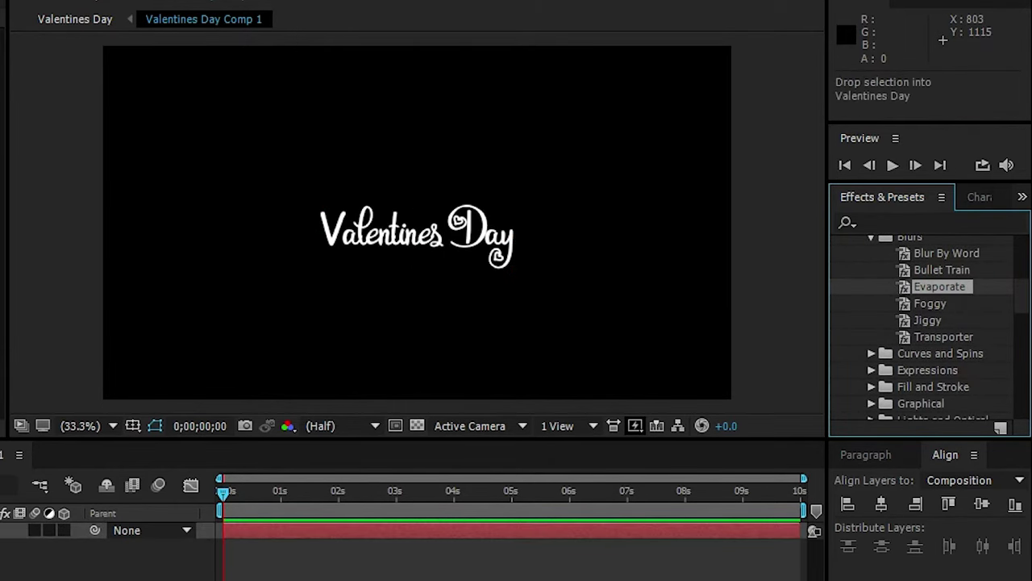
key(u)
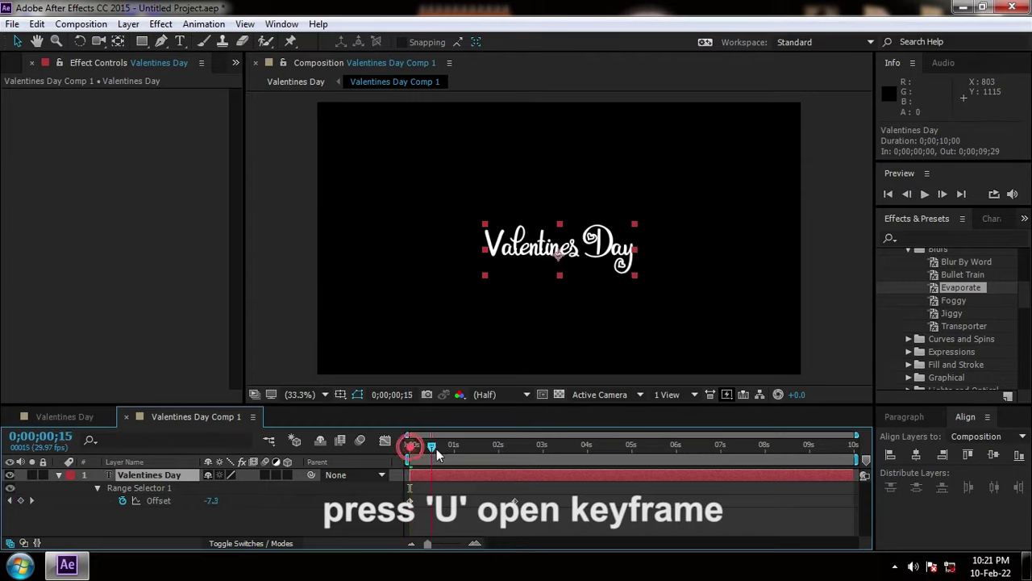
- Retime the two Offset keyframes and preview the evaporate animation
drag(436, 454, 488, 448)
click(492, 501)
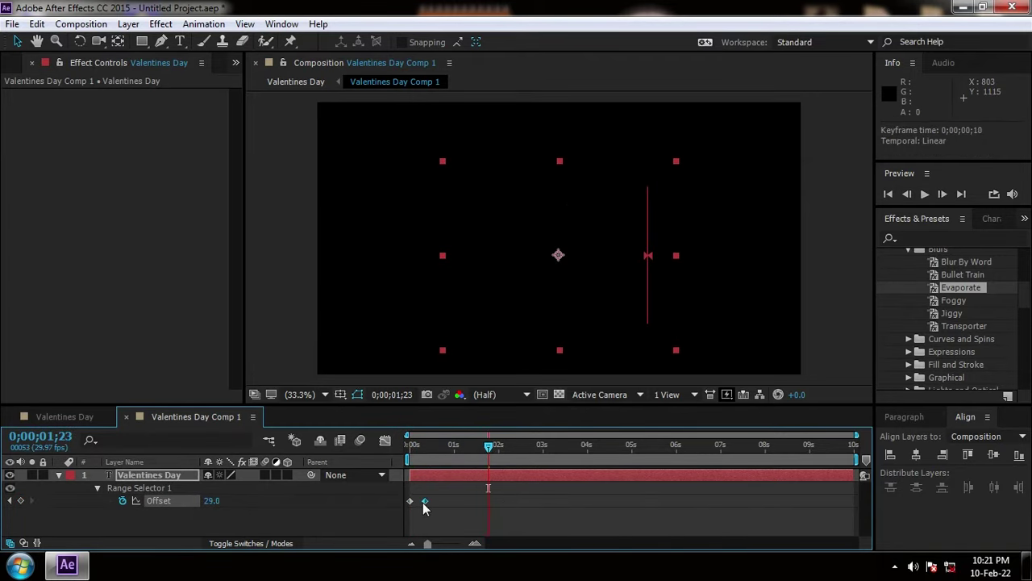
drag(410, 501, 492, 501)
mouse_move(425, 500)
mouse_down()
mouse_move(528, 500)
mouse_move(428, 516)
mouse_up()
key(space)
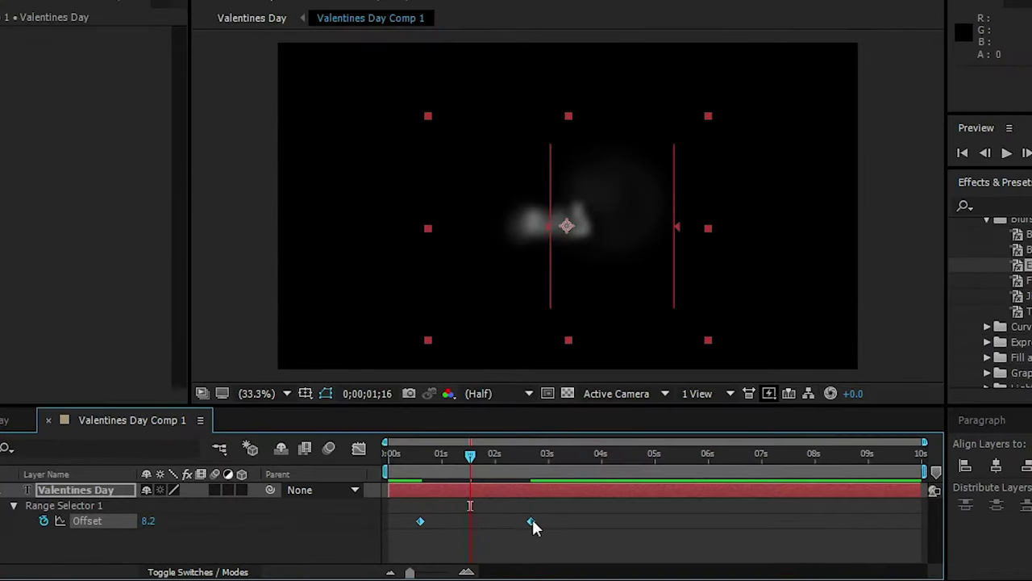
- Apply Easy Ease to the Offset keyframes and deepen their influence in the speed graph
right_click(529, 502)
mouse_move(577, 489)
click(821, 391)
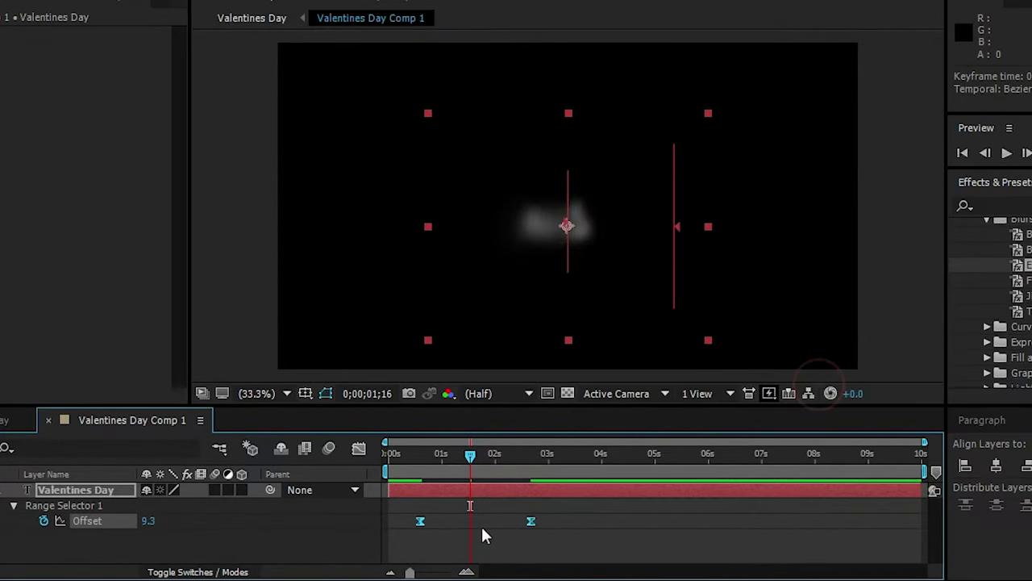
click(359, 449)
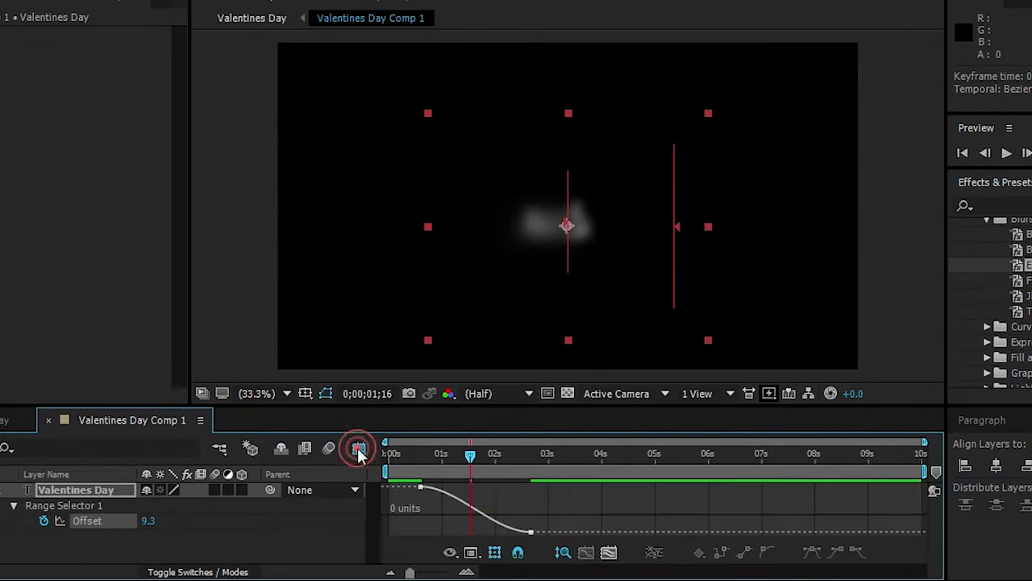
click(519, 552)
click(507, 375)
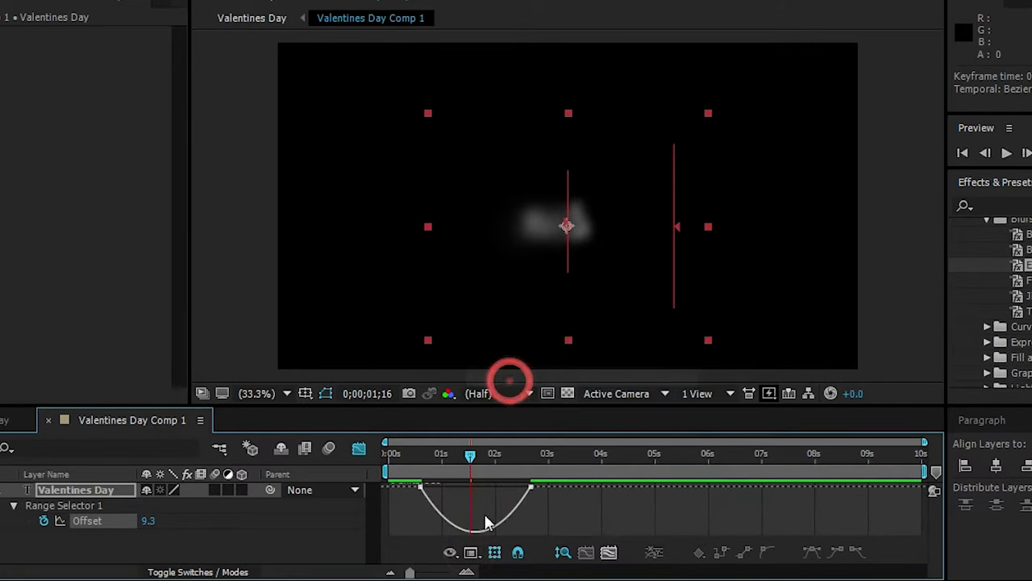
click(420, 487)
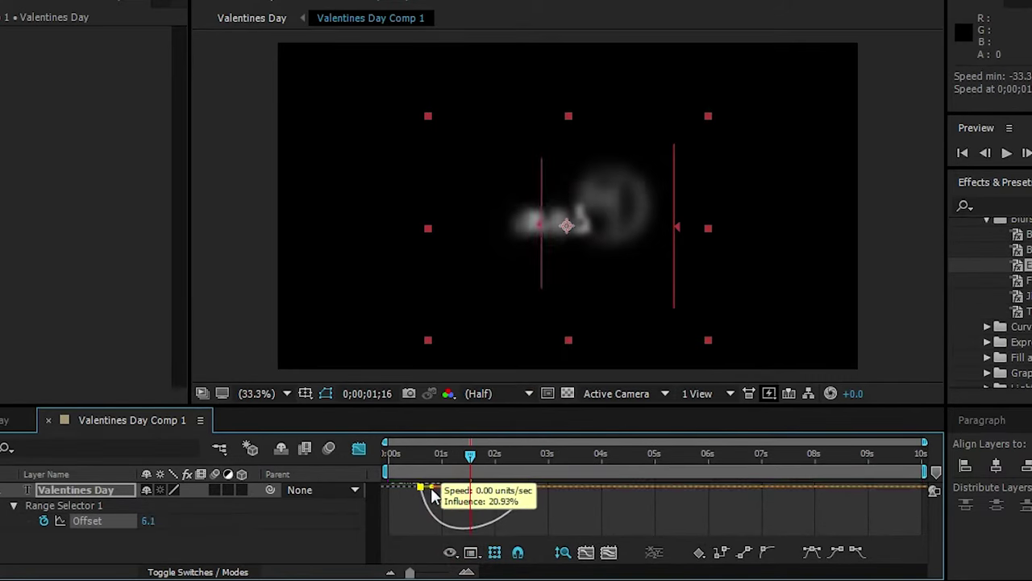
drag(438, 488, 431, 486)
drag(505, 492, 472, 486)
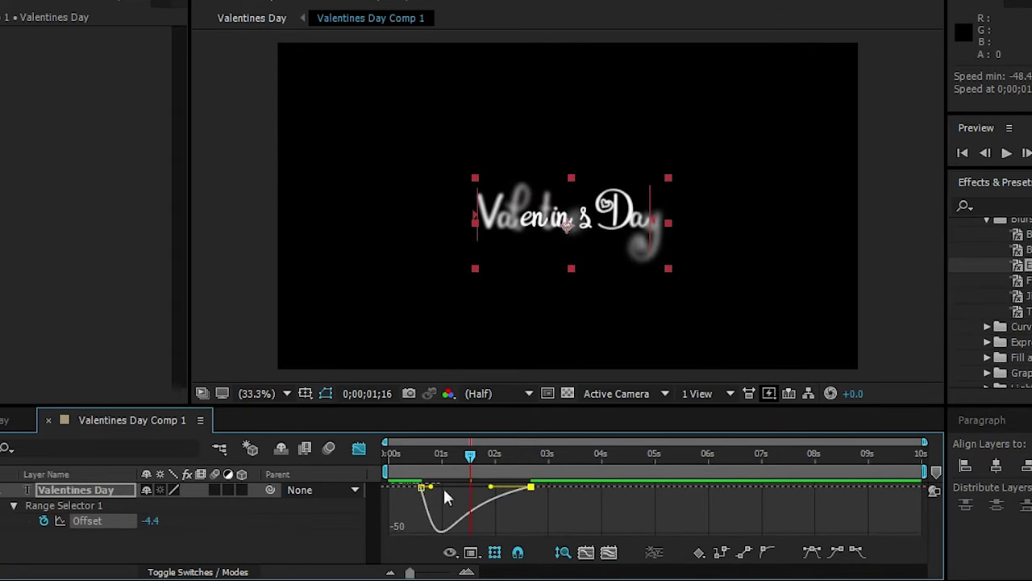
click(359, 448)
click(478, 446)
- Preview the title animation
key(space)
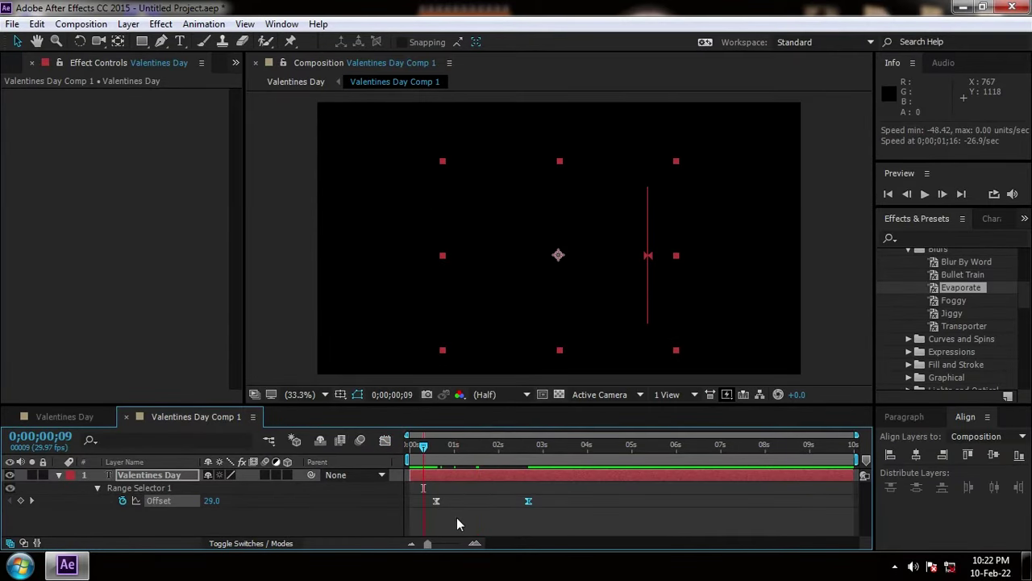
click(456, 517)
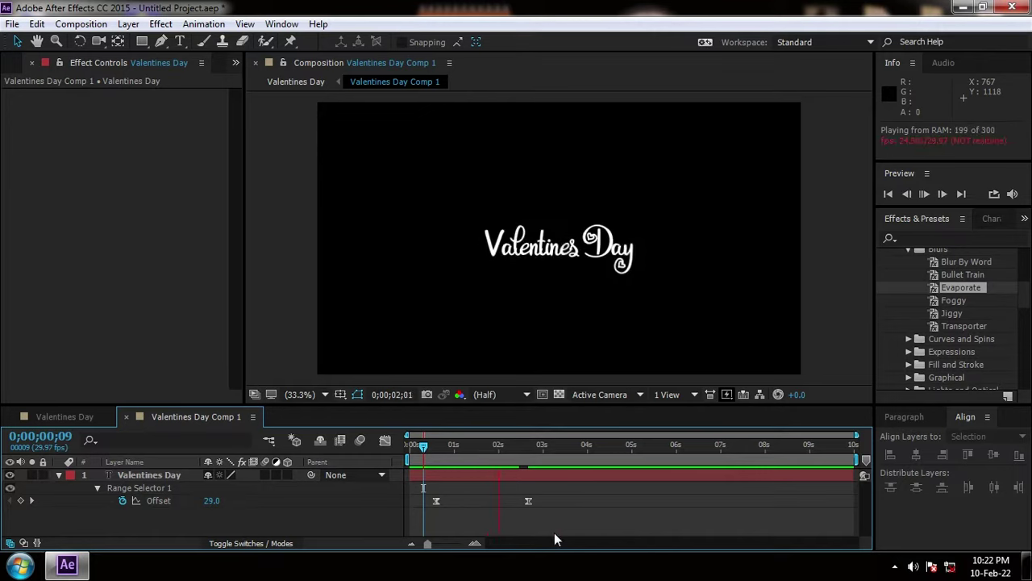
key(space)
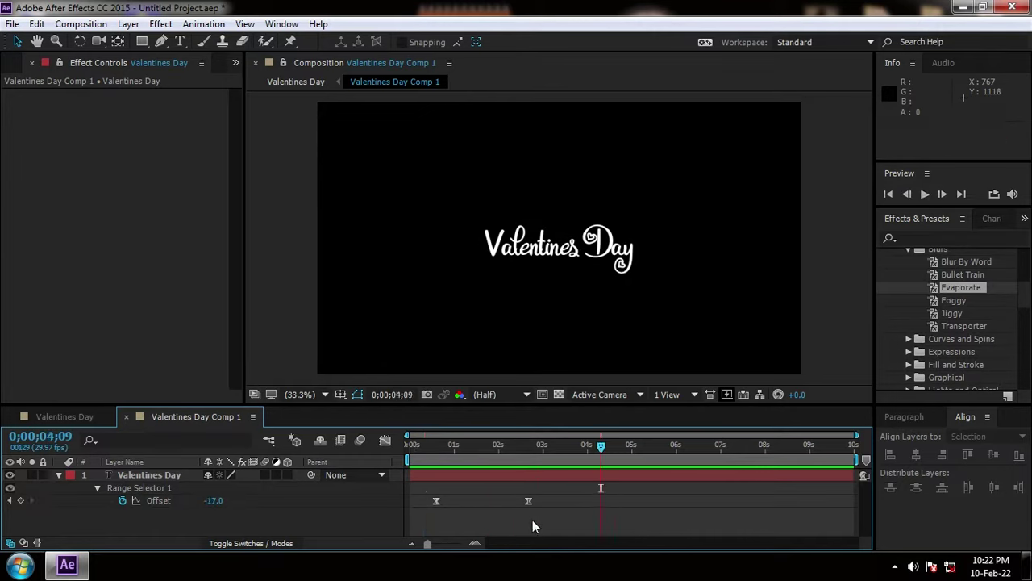
- Paste the Offset keyframes at 6 seconds, spaced to end around 7 seconds
drag(521, 514, 426, 514)
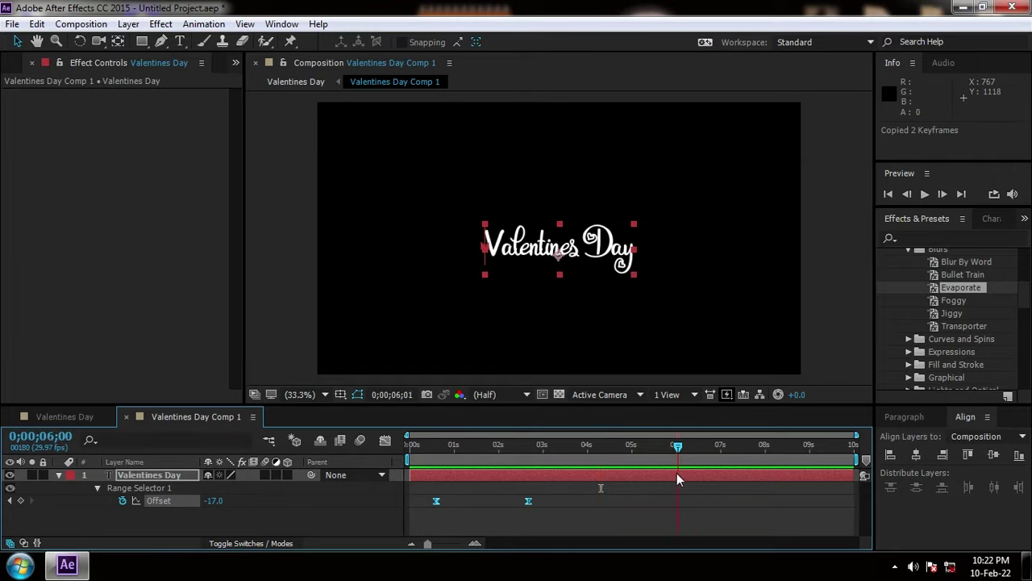
key(ctrl+v)
click(677, 501)
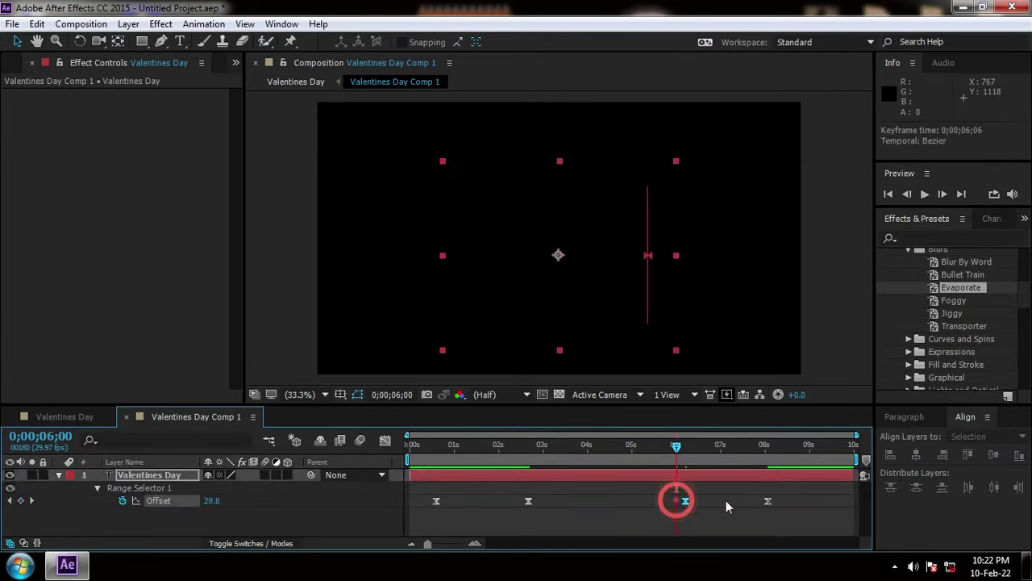
drag(726, 500, 679, 500)
drag(768, 501, 722, 500)
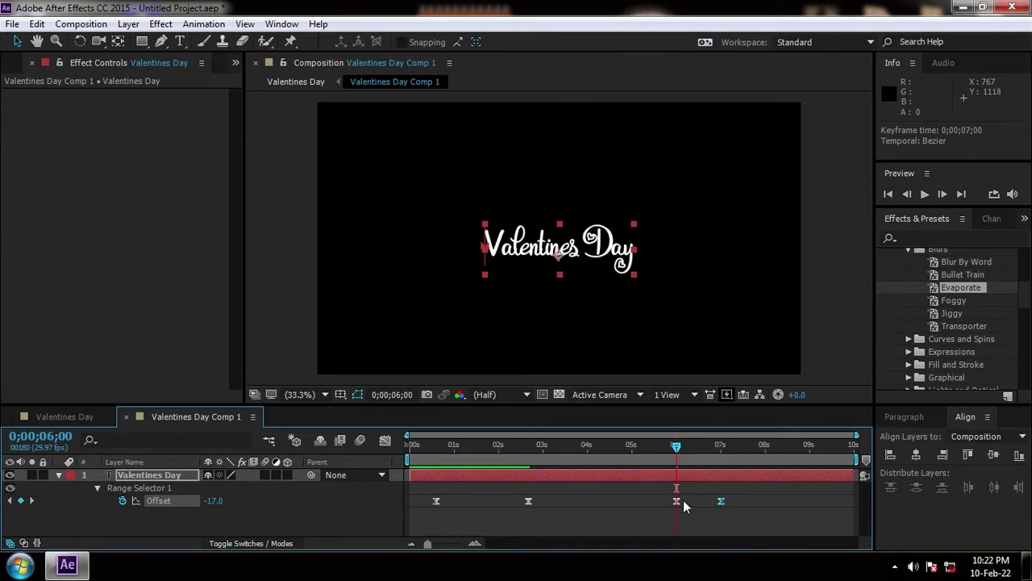
click(59, 475)
click(164, 478)
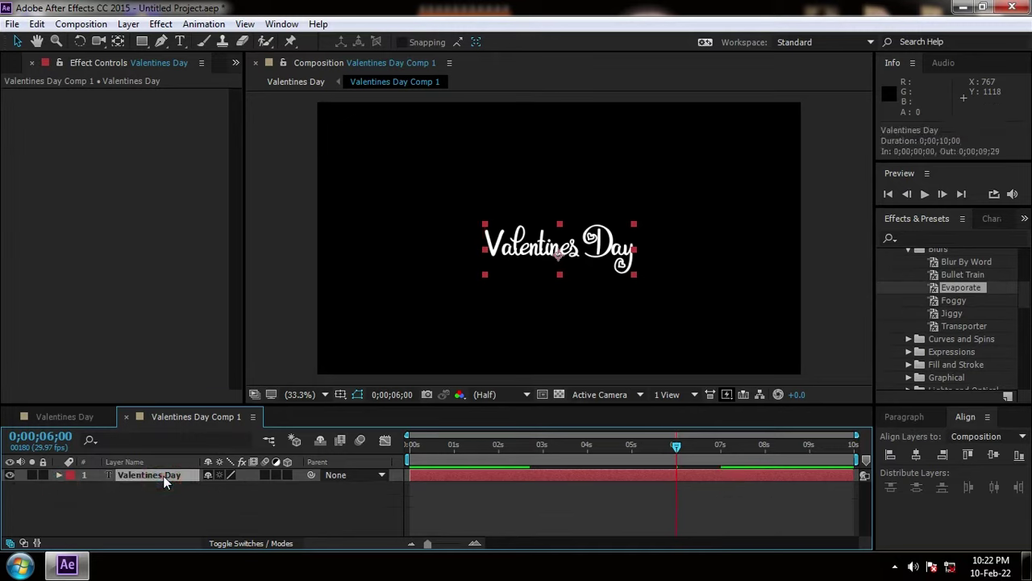
- Switch the preview to full resolution and duplicate the Valentines Day text layer
key(ctrl+j)
key(ctrl+d)
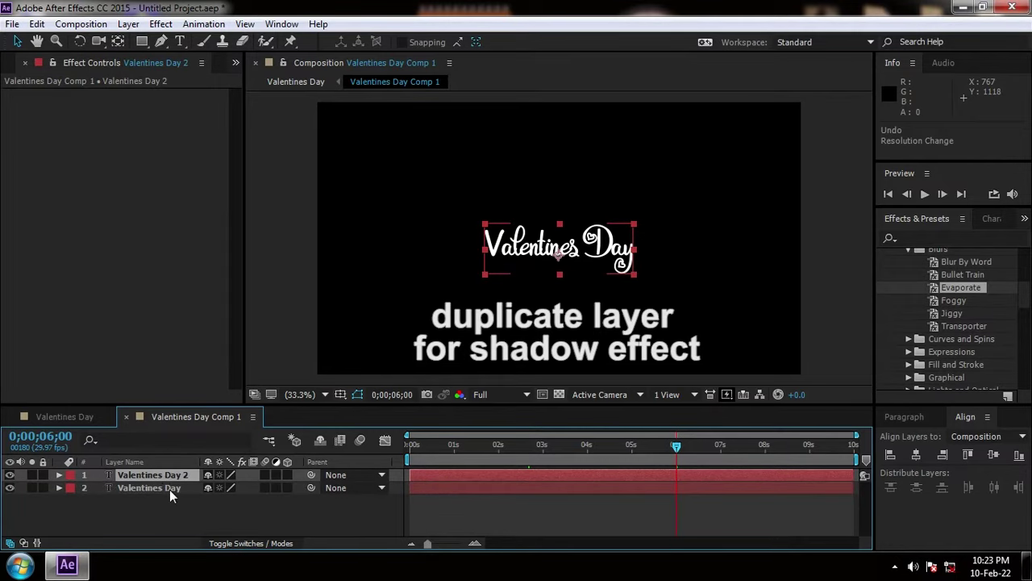
click(169, 486)
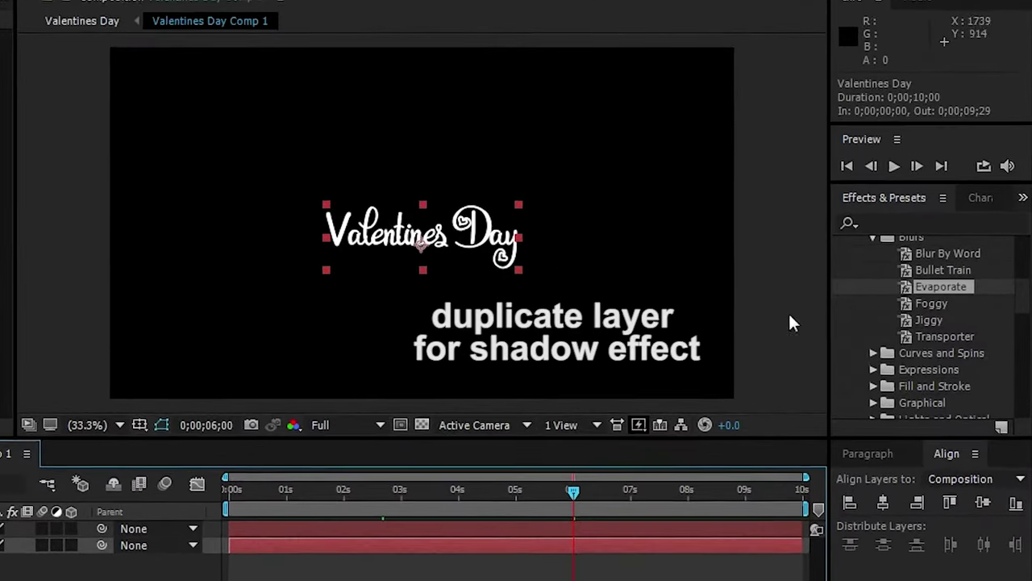
- Give the lower Valentines Day copy a black Fill effect
click(917, 220)
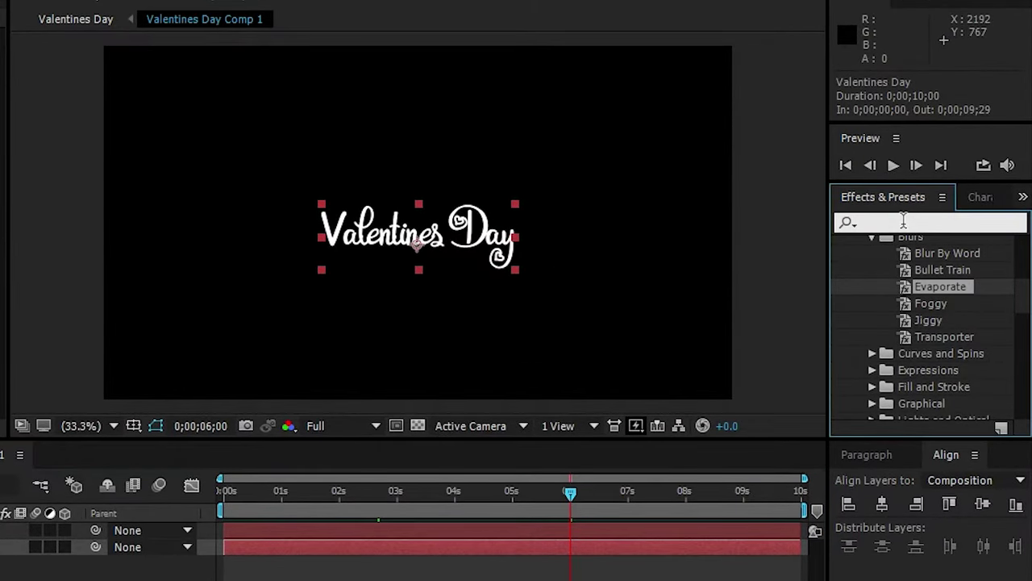
text(fill)
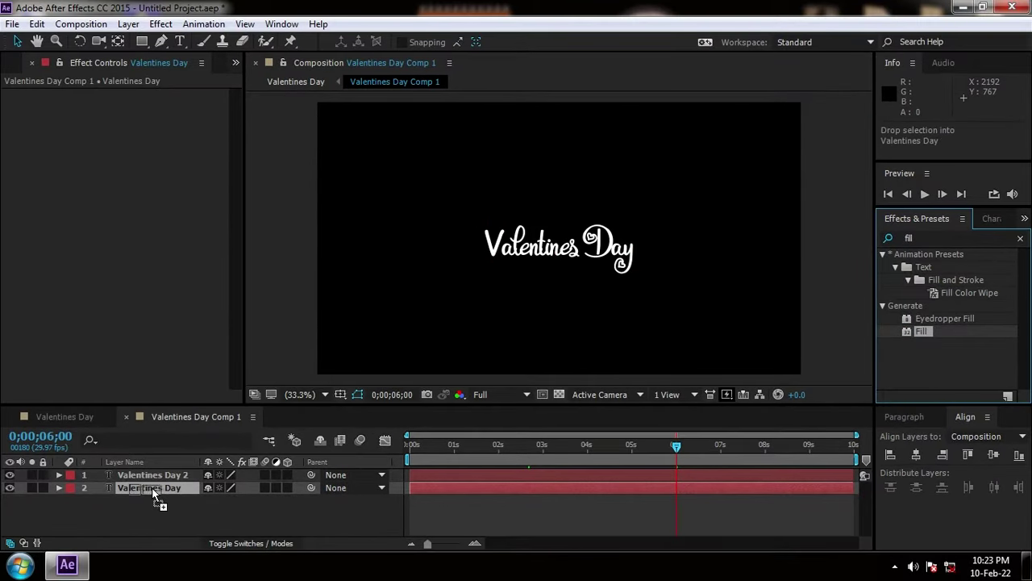
drag(891, 344, 154, 488)
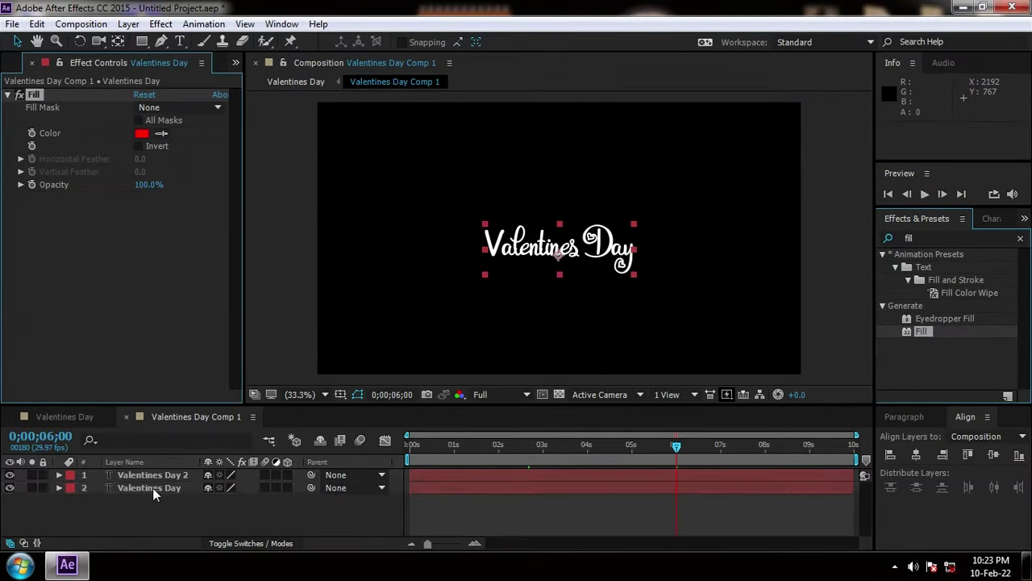
click(141, 133)
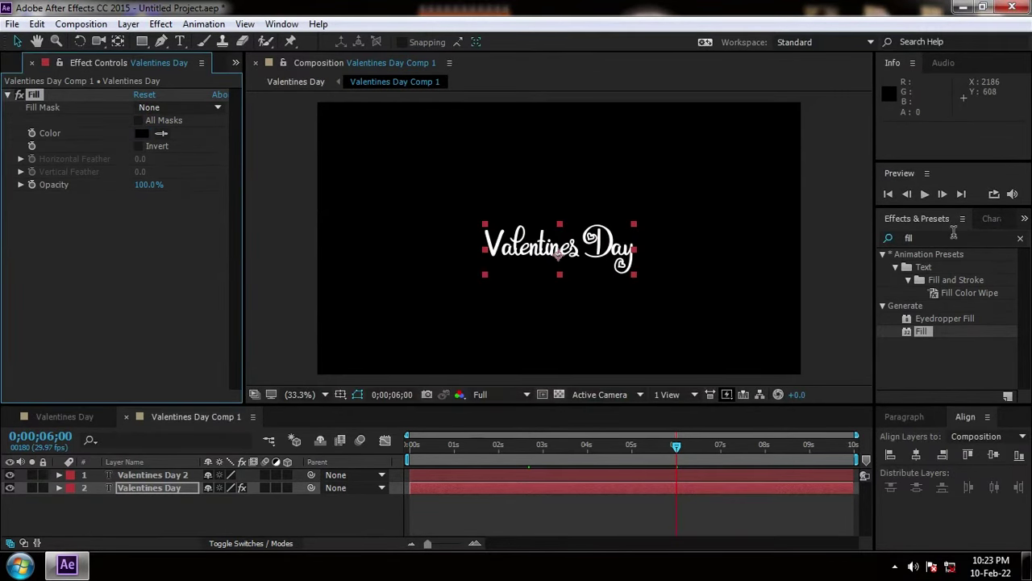
click(954, 237)
click(1020, 238)
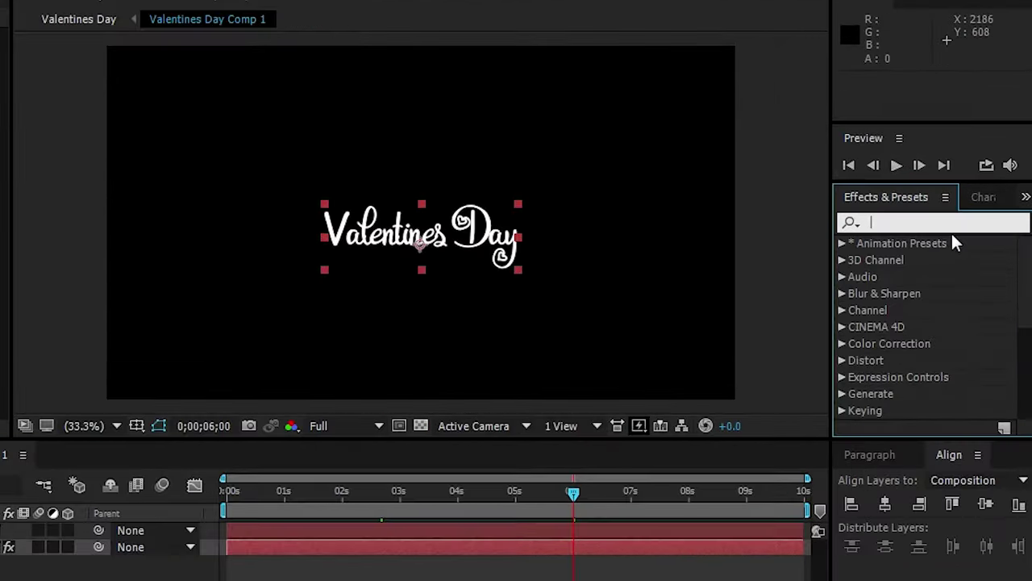
- Add CC Radial Fast Blur to the black copy with its Center at 957,165
text(cc radial)
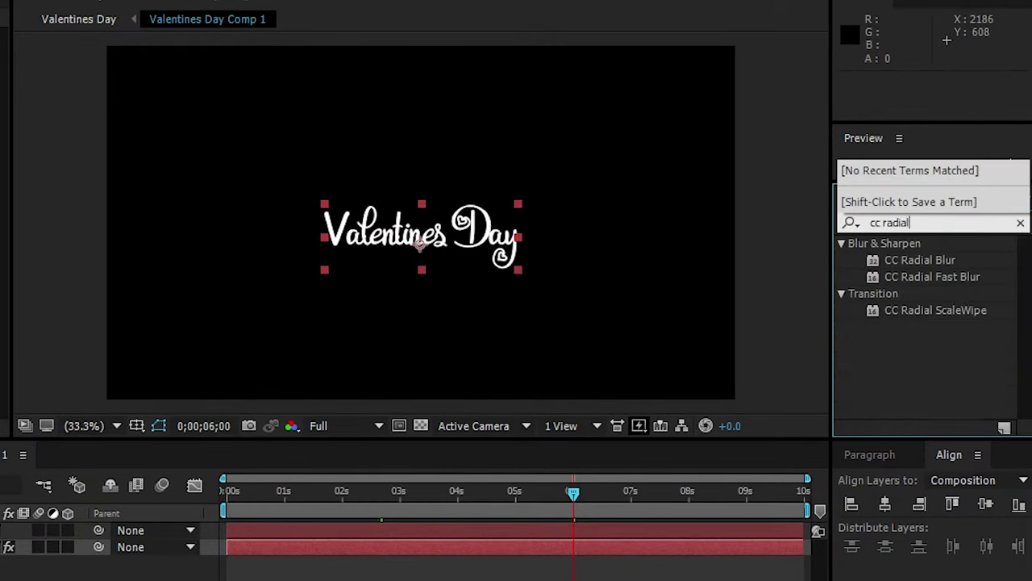
drag(970, 278, 27, 543)
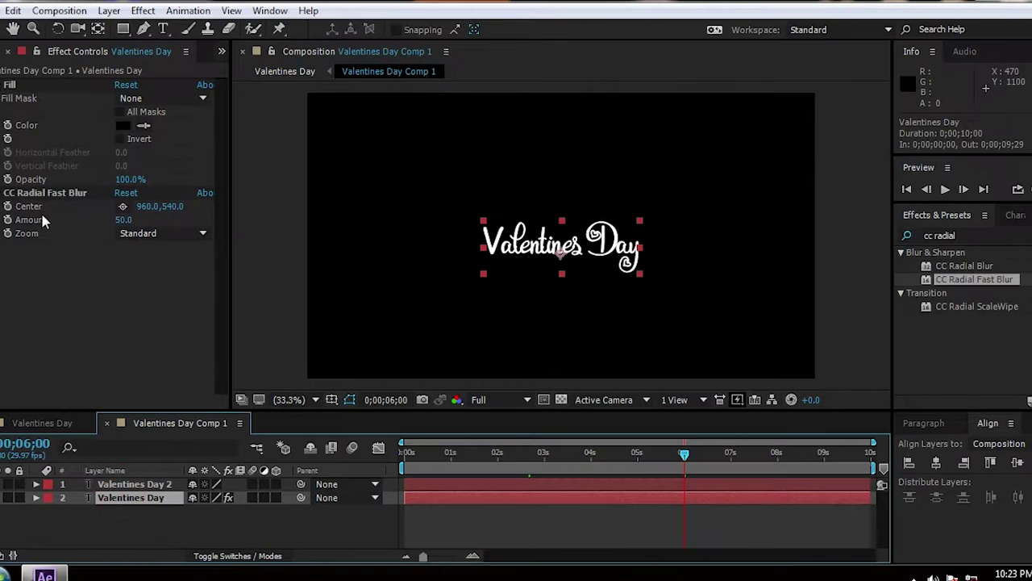
click(40, 193)
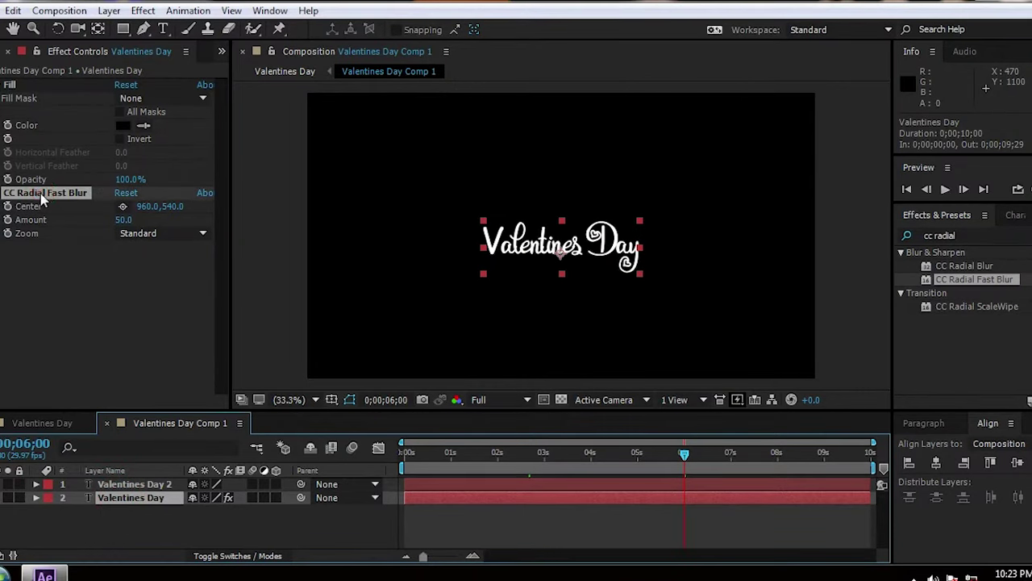
drag(562, 244, 562, 140)
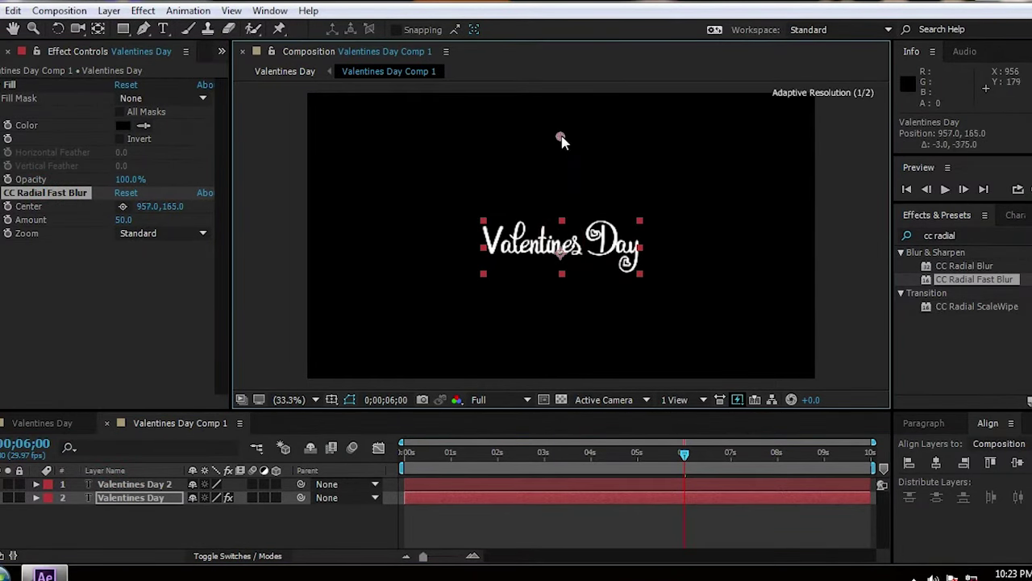
click(48, 422)
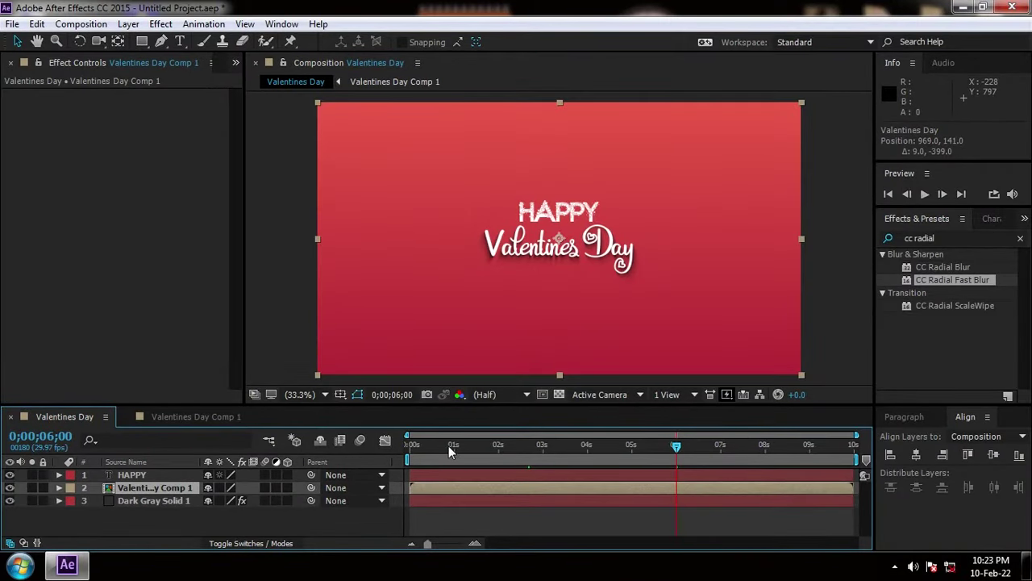
- Pre-compose the HAPPY layer into HAPPY Comp 1 and open it
drag(448, 445, 493, 447)
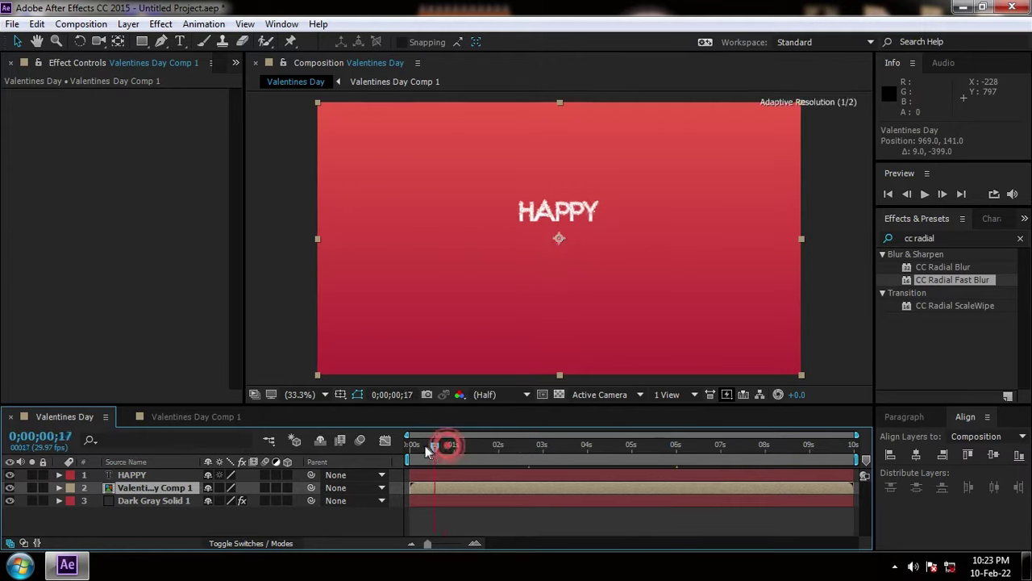
click(9, 488)
click(10, 488)
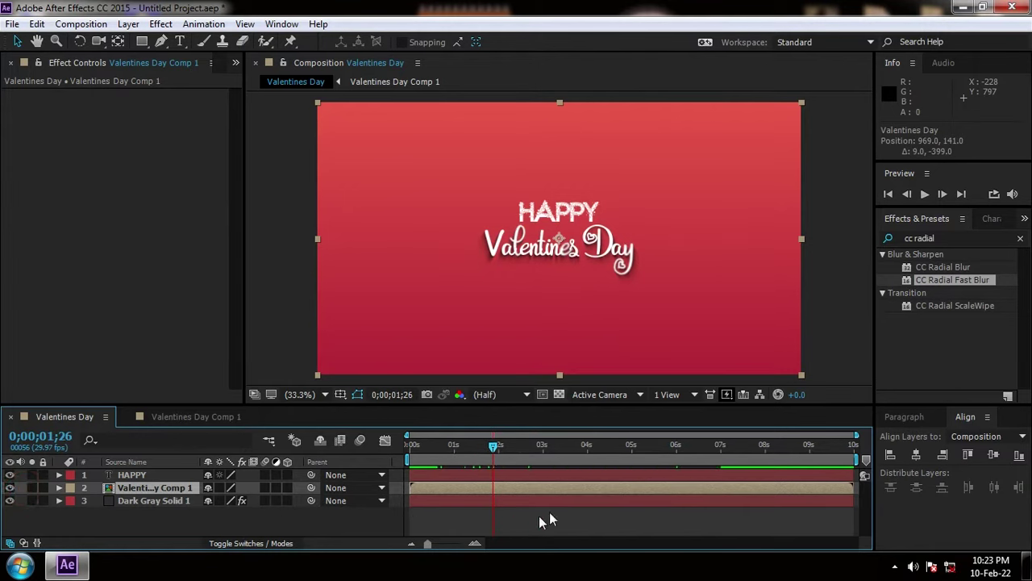
click(148, 475)
right_click(148, 474)
click(192, 471)
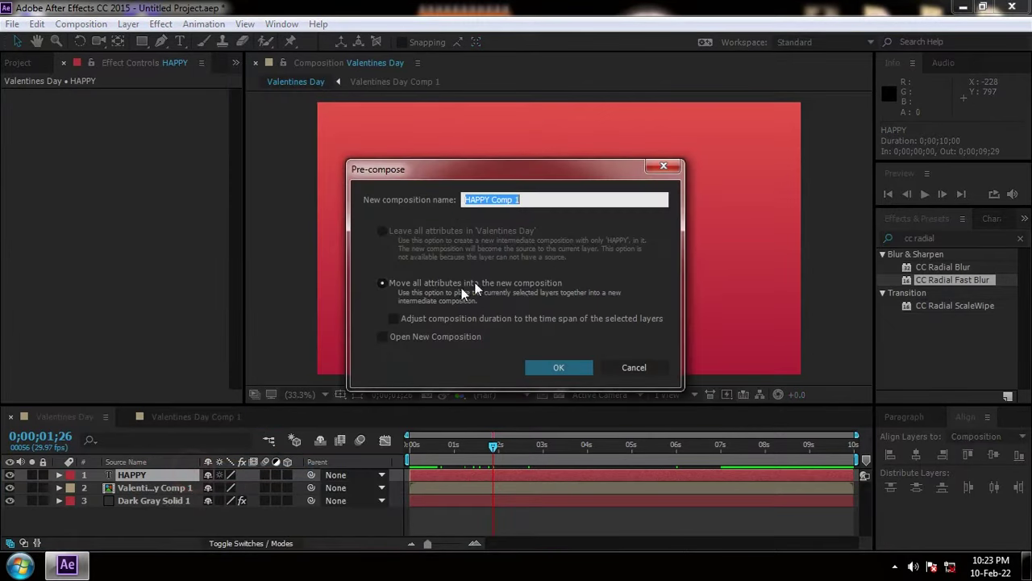
click(555, 365)
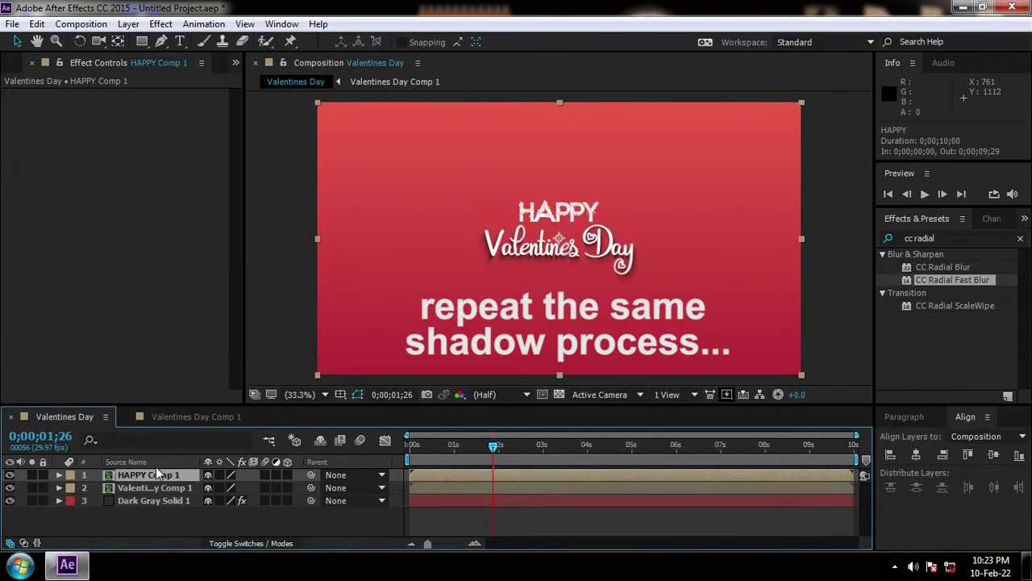
double_click(157, 474)
click(145, 478)
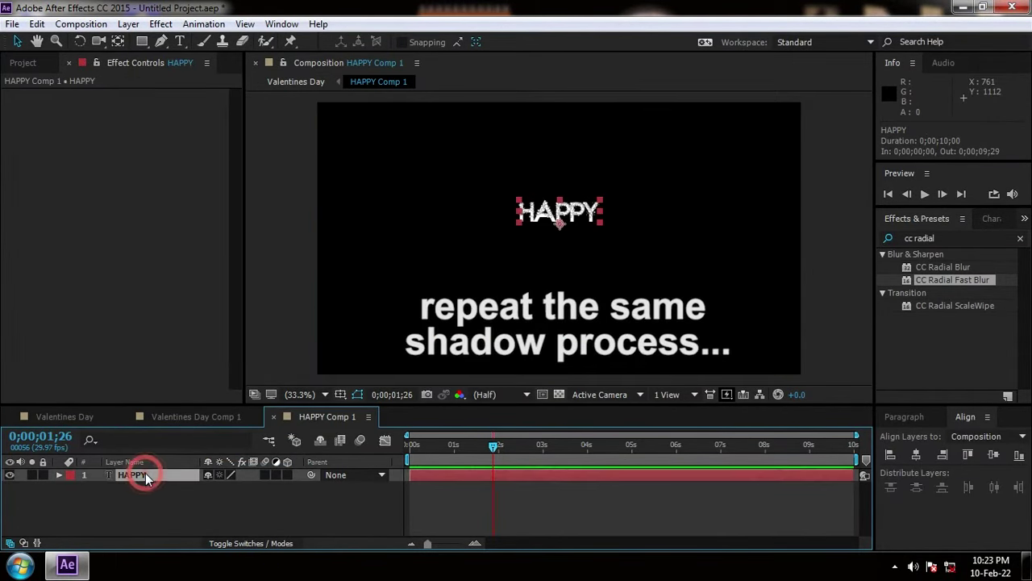
- Apply the Text > Blurs > Evaporate preset to the HAPPY layer
click(1018, 238)
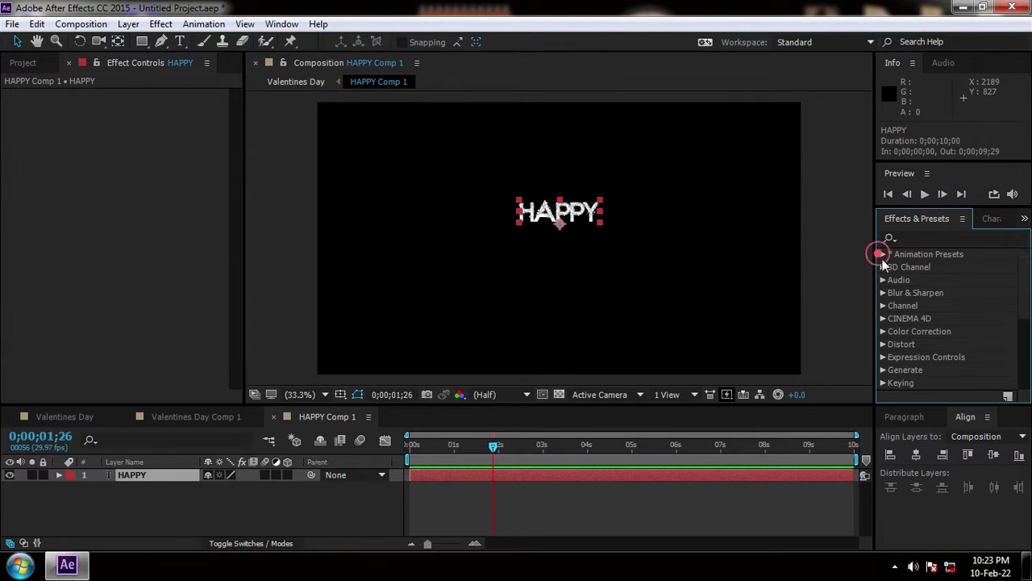
click(883, 254)
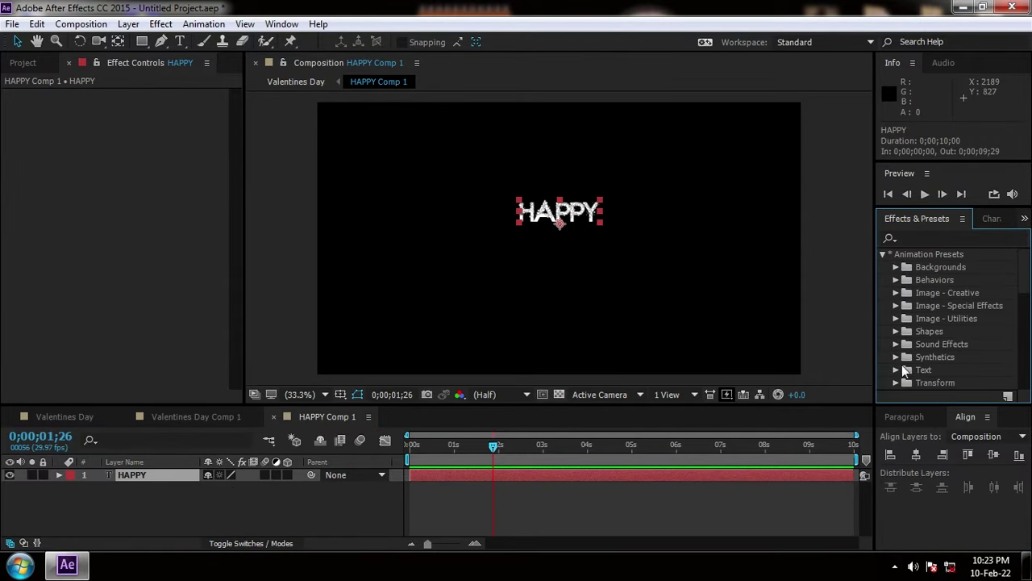
drag(1022, 273, 963, 296)
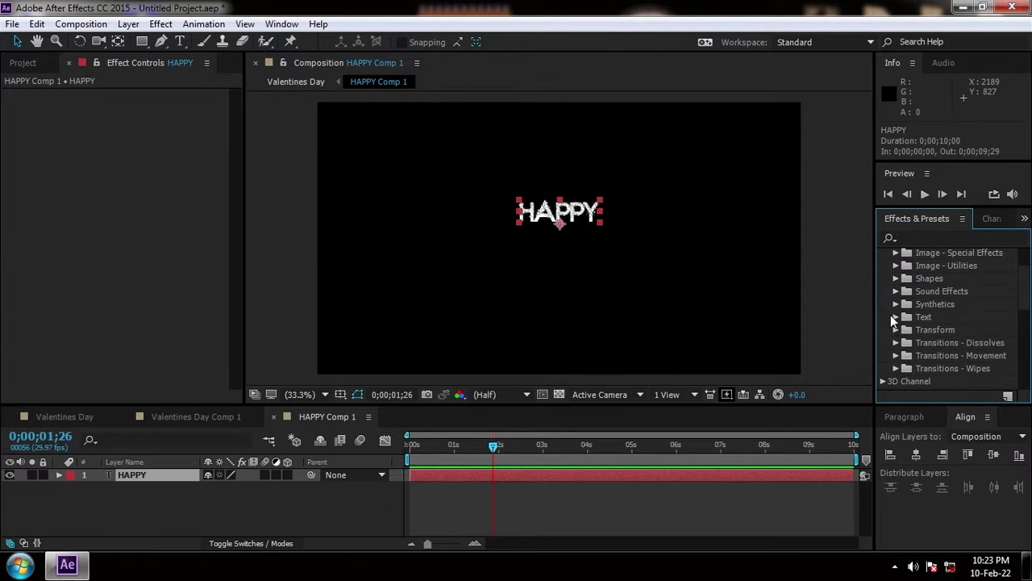
click(893, 316)
click(908, 306)
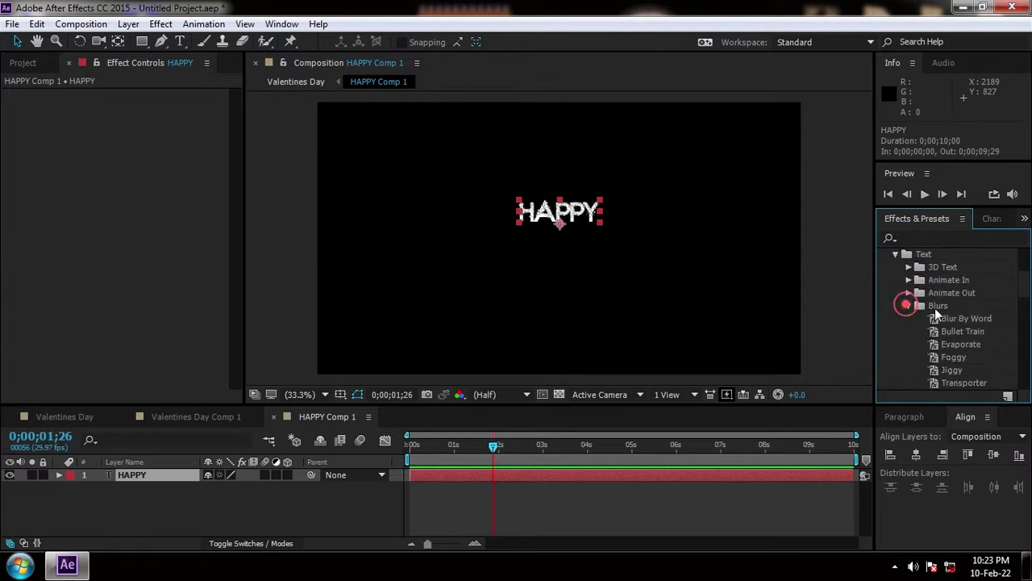
drag(1027, 300, 167, 474)
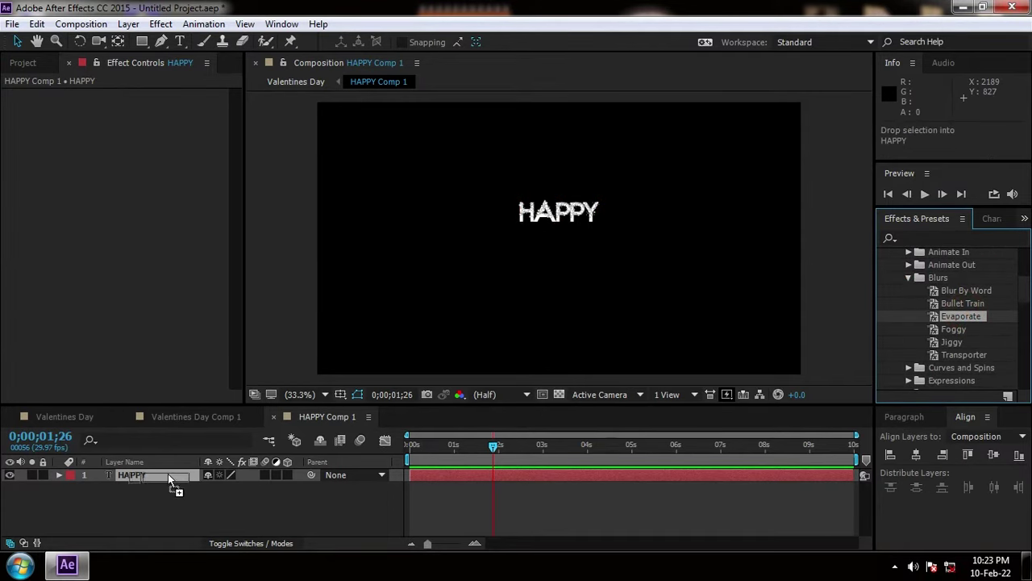
- Shift HAPPY's two Offset keyframes earlier in time and apply Easy Ease to them
key(u)
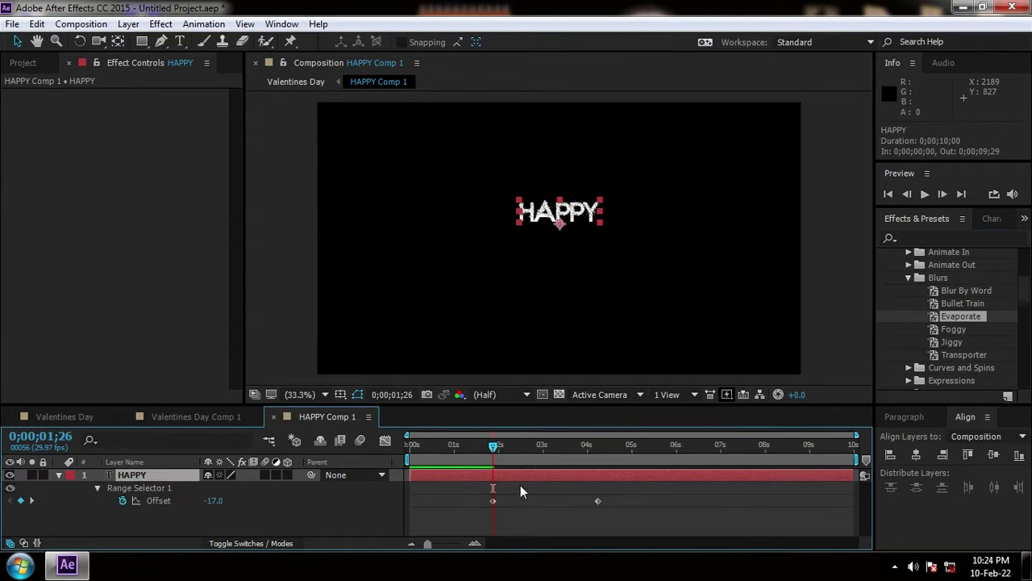
drag(493, 501, 442, 501)
mouse_move(597, 501)
mouse_down()
mouse_move(513, 500)
mouse_move(525, 500)
mouse_up()
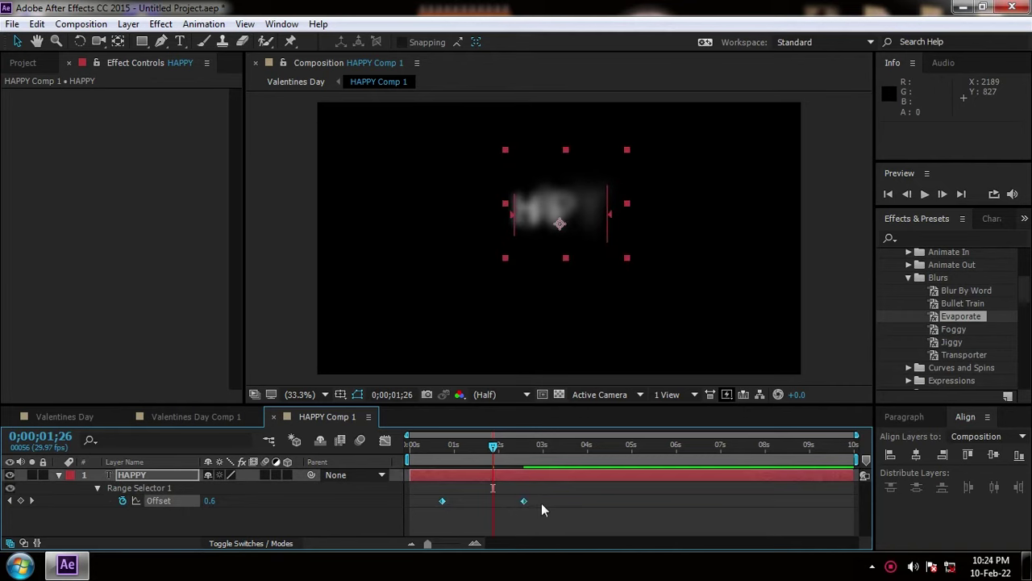
right_click(526, 500)
mouse_move(627, 487)
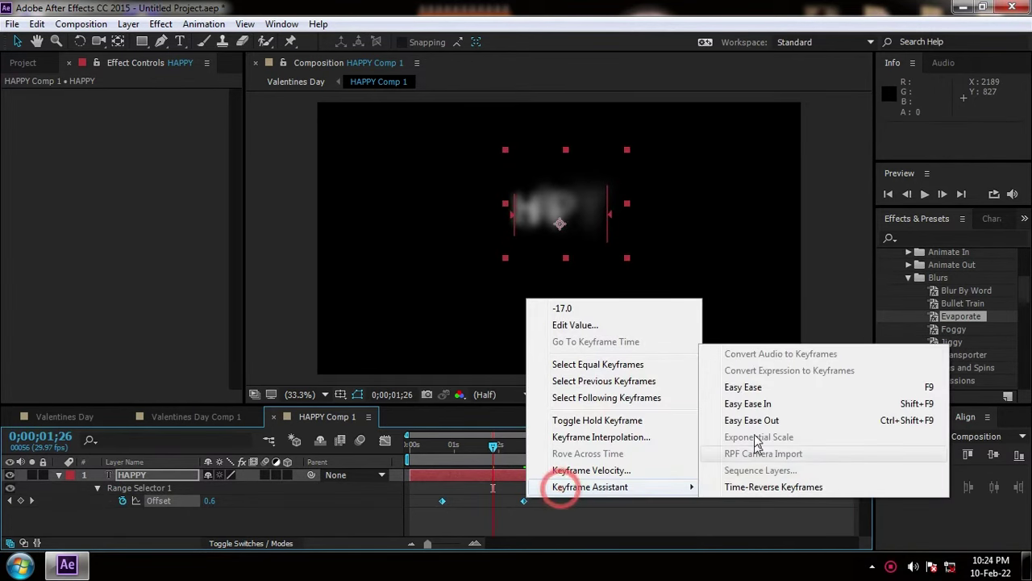
click(756, 385)
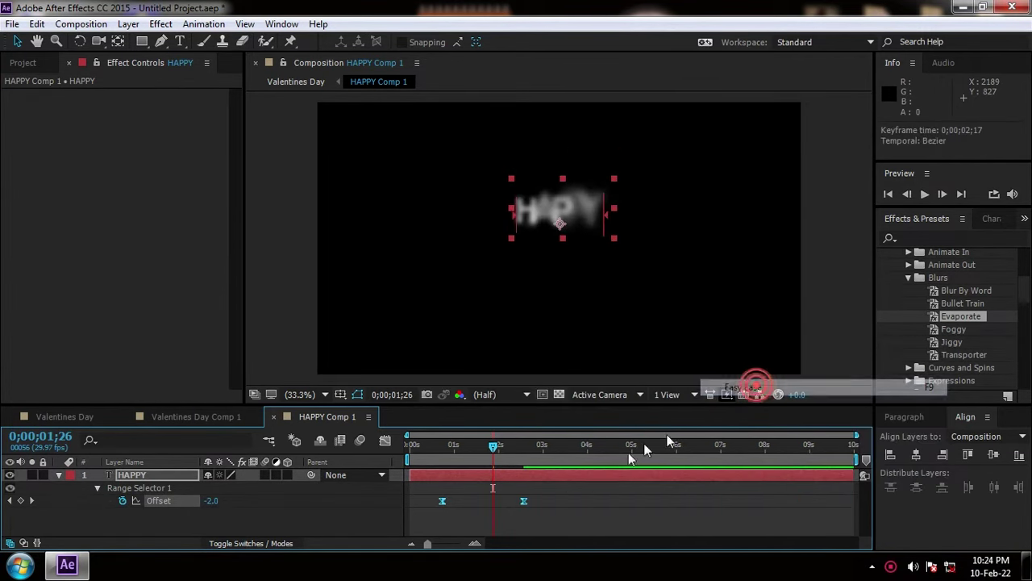
- Reshape the Offset easing curve in the Graph Editor, then preview the HAPPY animation
click(385, 440)
click(443, 475)
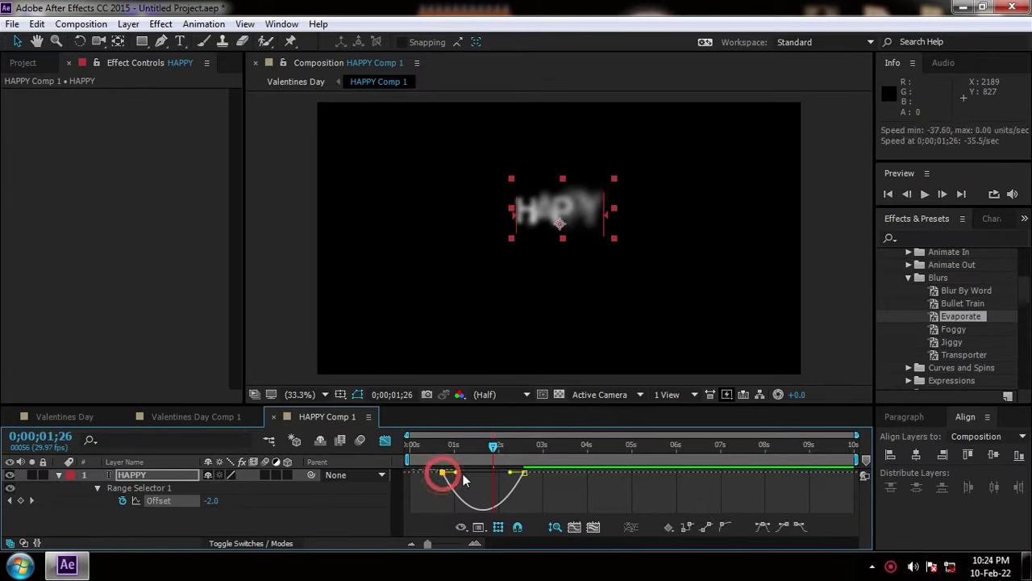
mouse_move(449, 476)
mouse_down()
mouse_move(514, 477)
mouse_move(470, 484)
mouse_move(435, 456)
mouse_up()
click(385, 440)
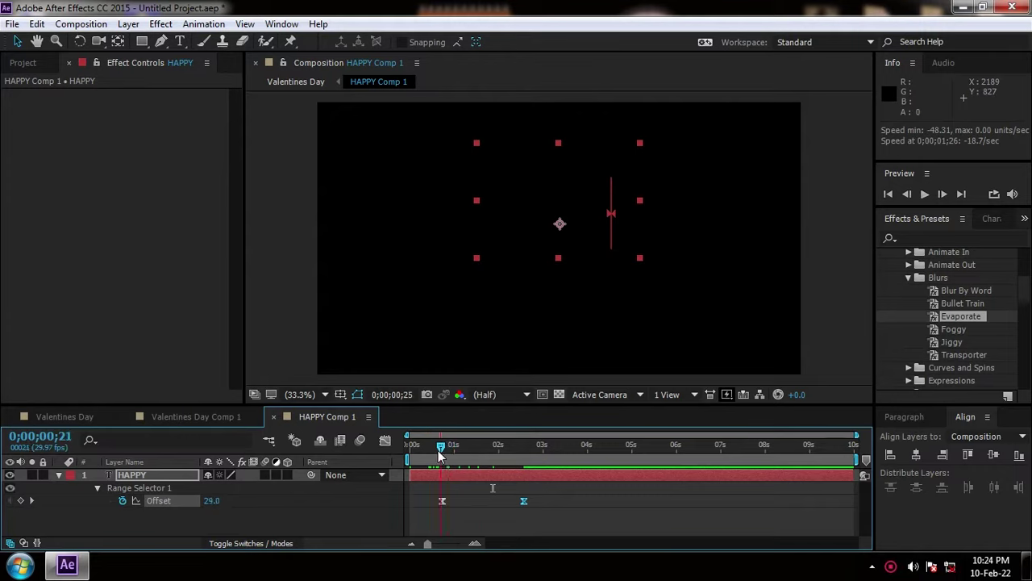
key(space)
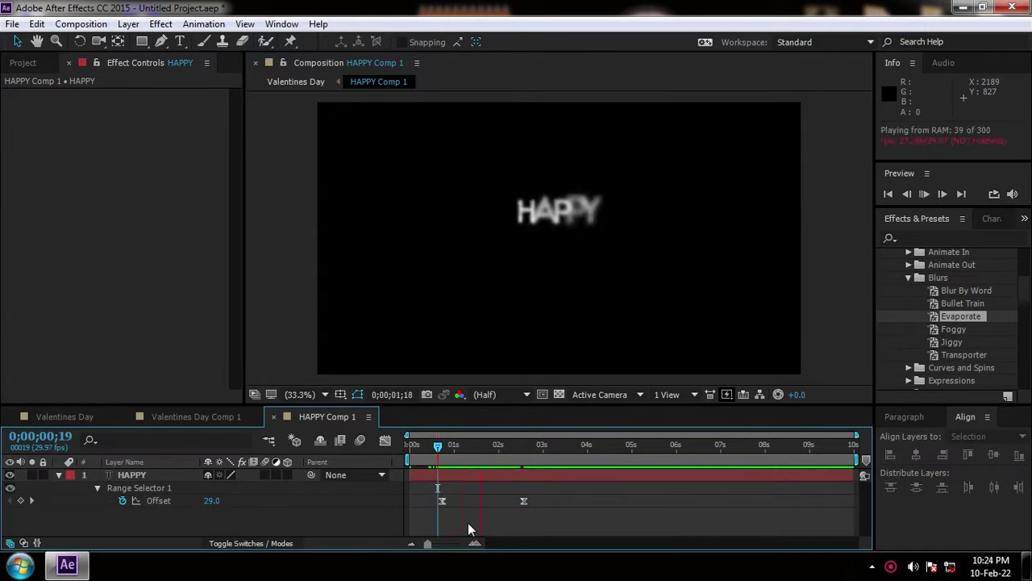
- Copy the Offset keyframes and paste them at 0;00;05;27, stretching the second to about 7 seconds
drag(526, 452, 449, 454)
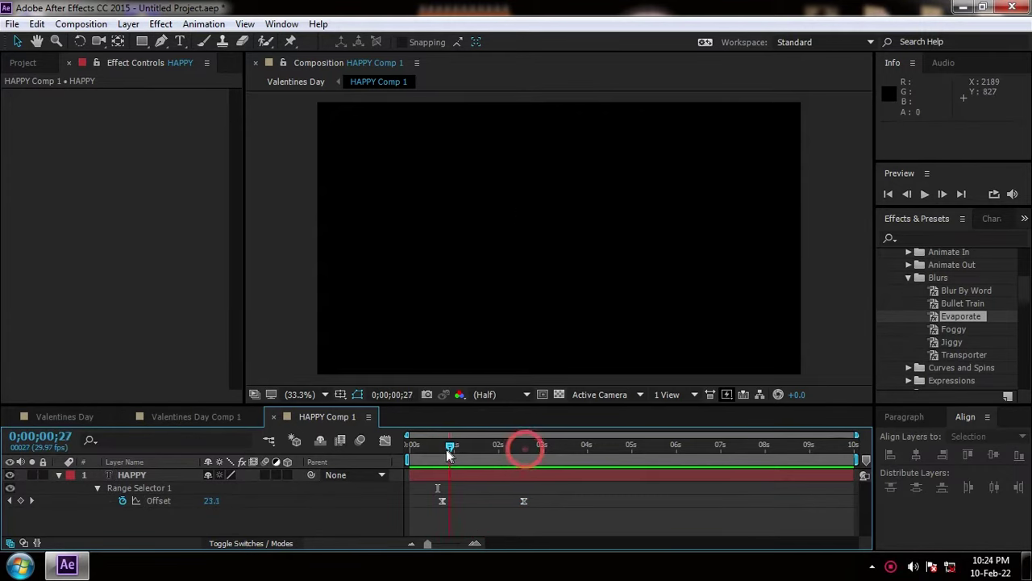
drag(548, 491, 439, 516)
key(ctrl+c)
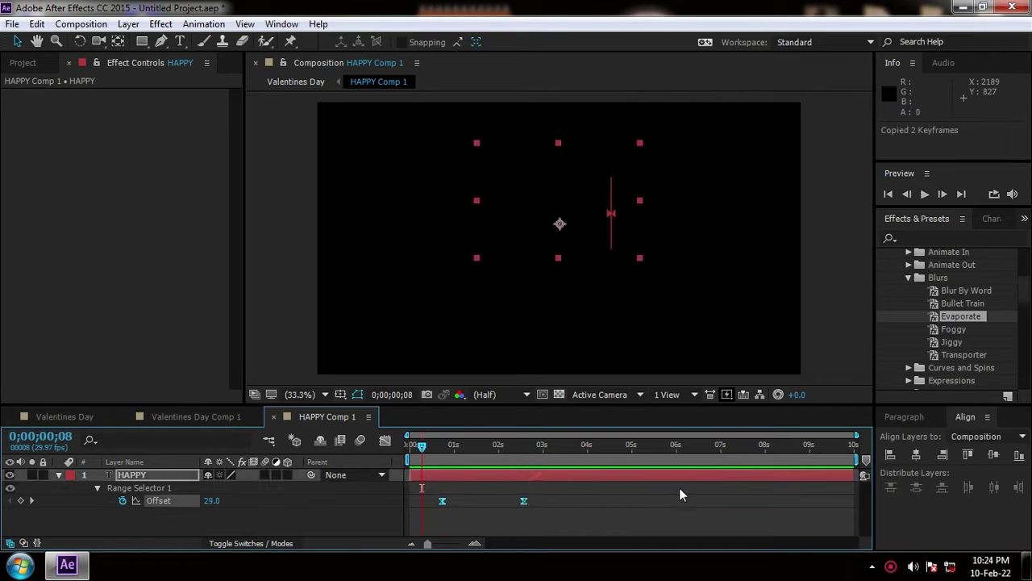
drag(664, 454, 671, 453)
key(ctrl+v)
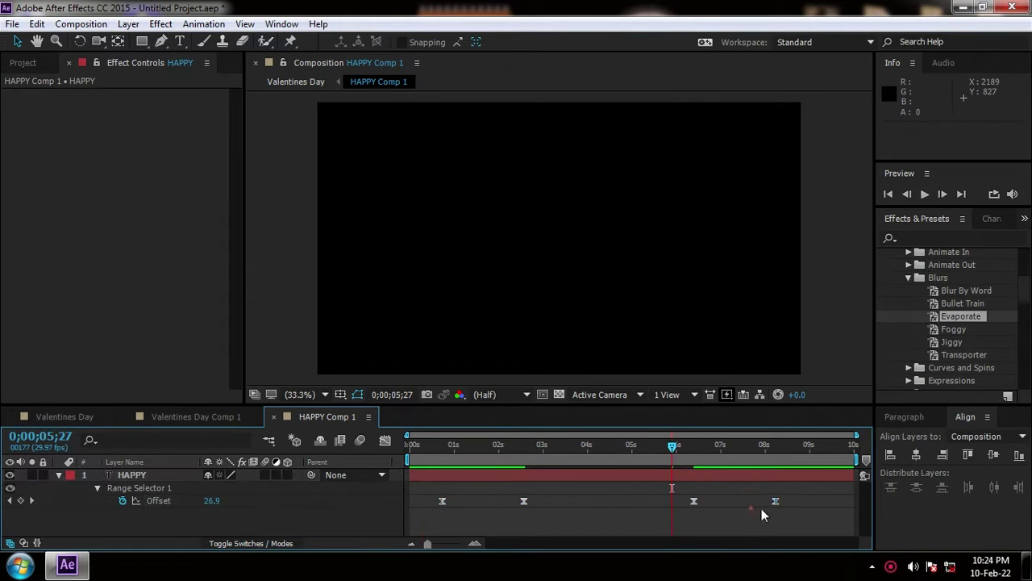
drag(758, 500, 725, 500)
click(647, 462)
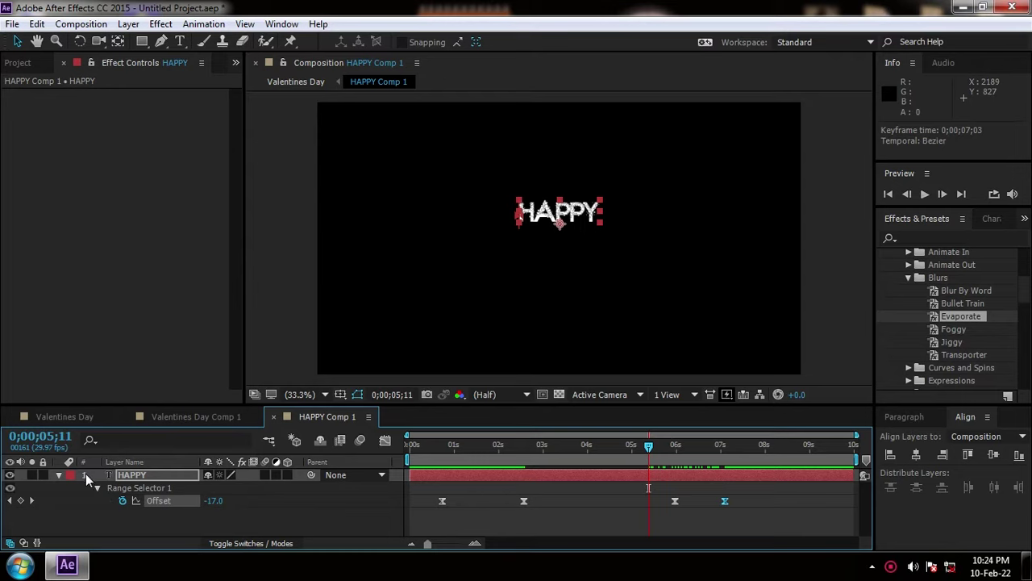
click(56, 474)
click(152, 478)
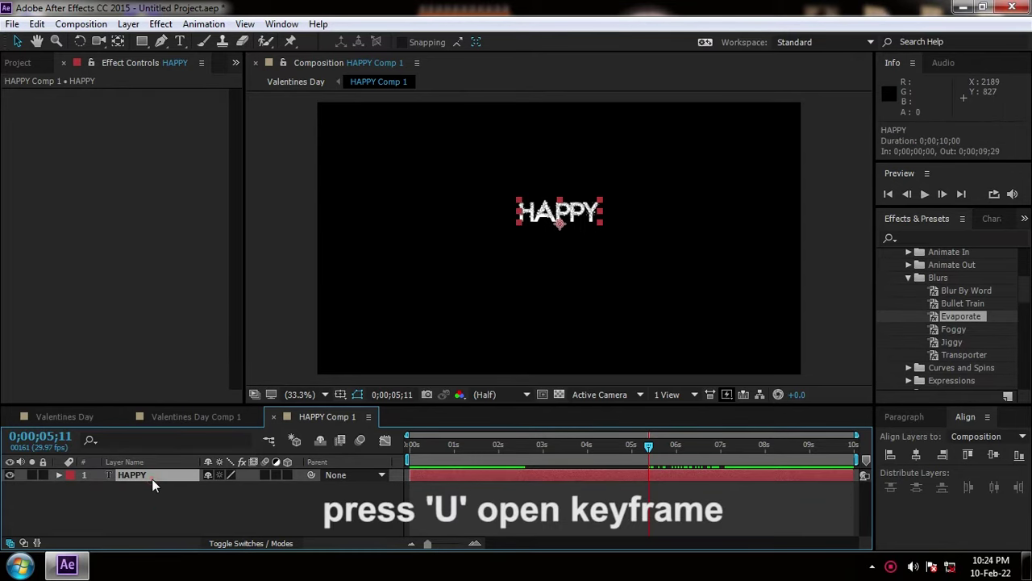
- Duplicate HAPPY and give the lower copy a black Fill effect
key(ctrl+d)
click(143, 487)
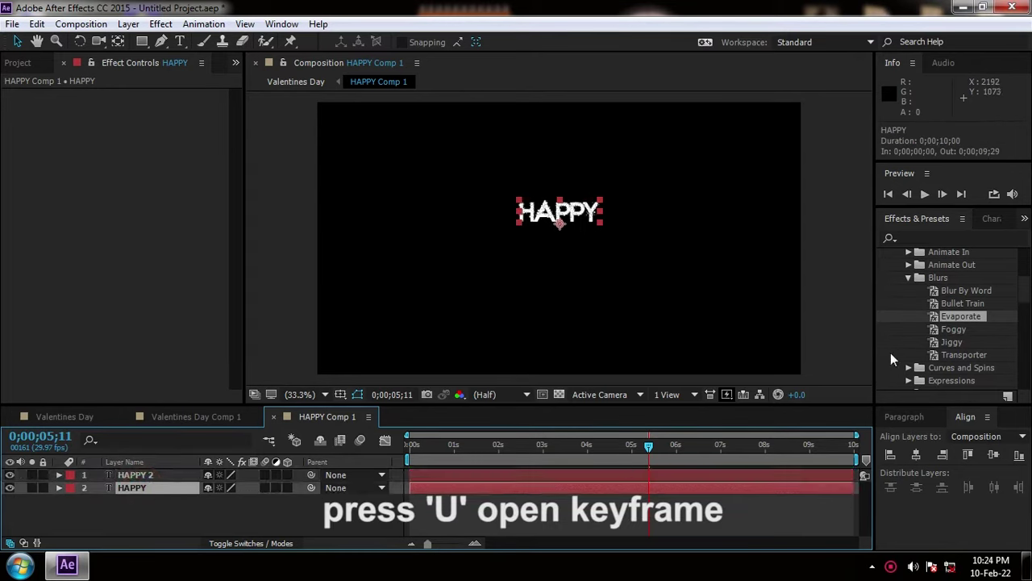
click(961, 239)
text(fill)
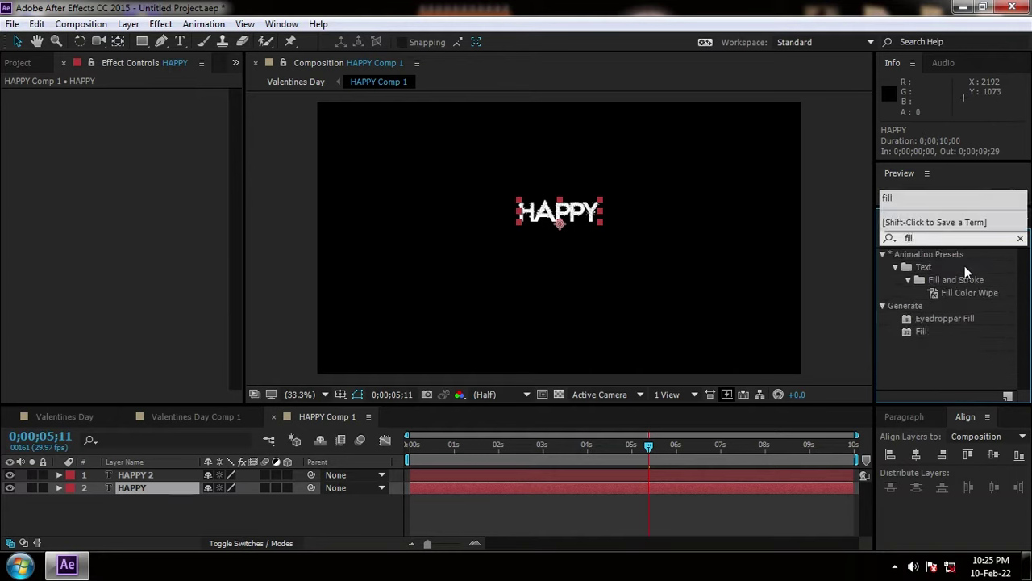
drag(914, 333, 351, 480)
drag(150, 488, 151, 489)
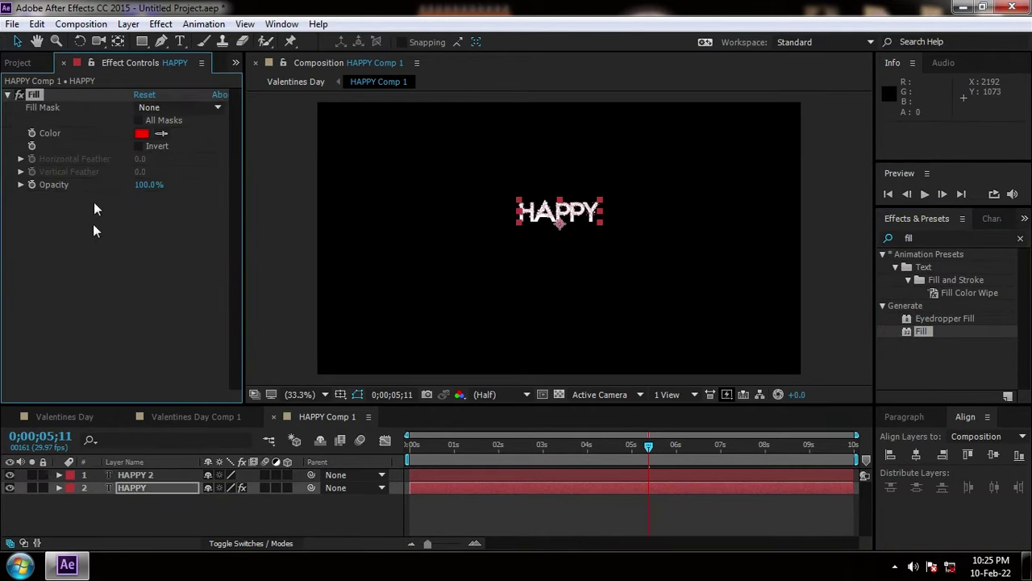
click(142, 134)
drag(495, 330, 524, 375)
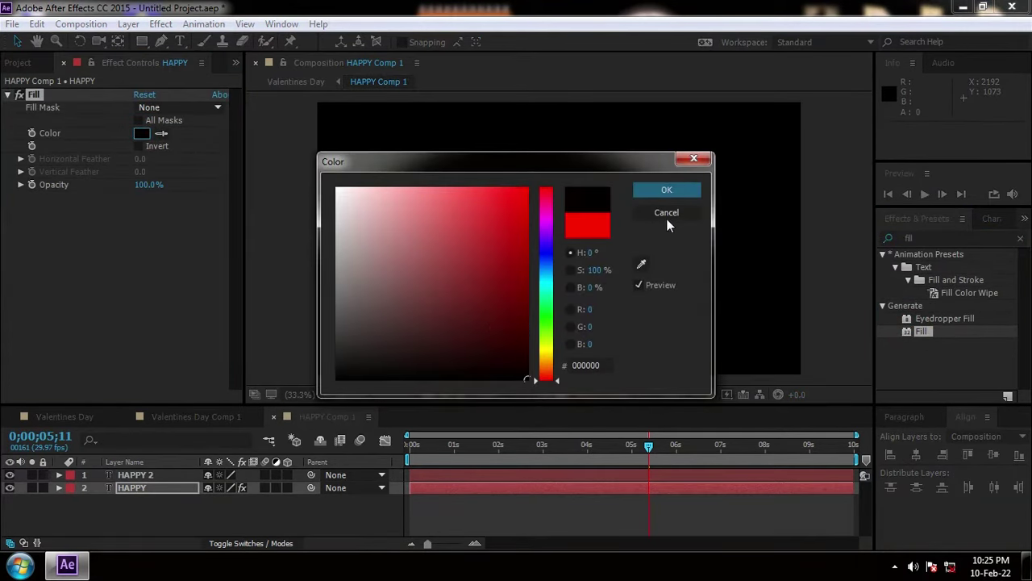
click(666, 191)
- Add CC Radial Fast Blur to the lower HAPPY copy and move its centre toward the text
click(945, 237)
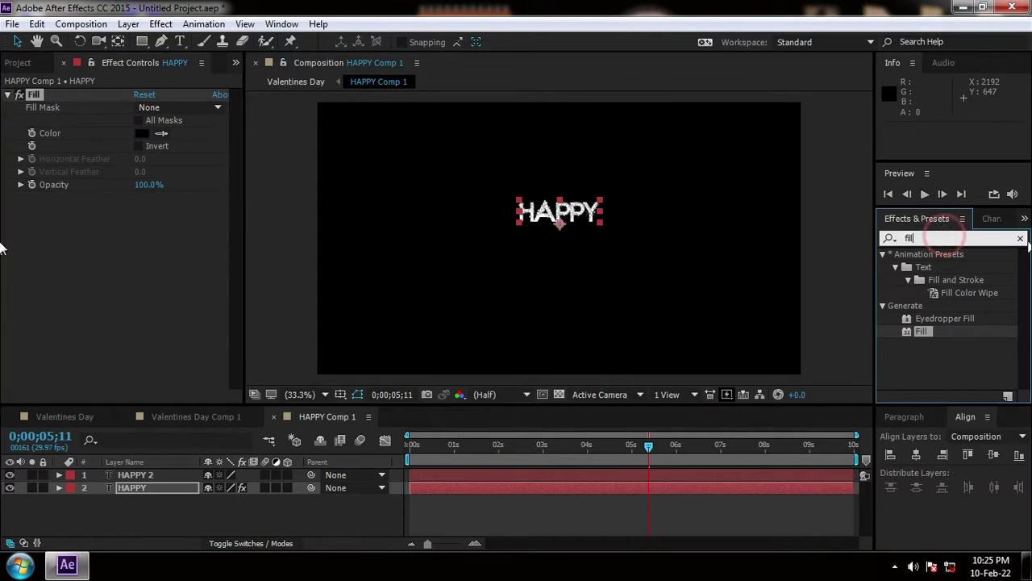
key(BackSpace)
key(BackSpace)
key(BackSpace)
text(cc radial)
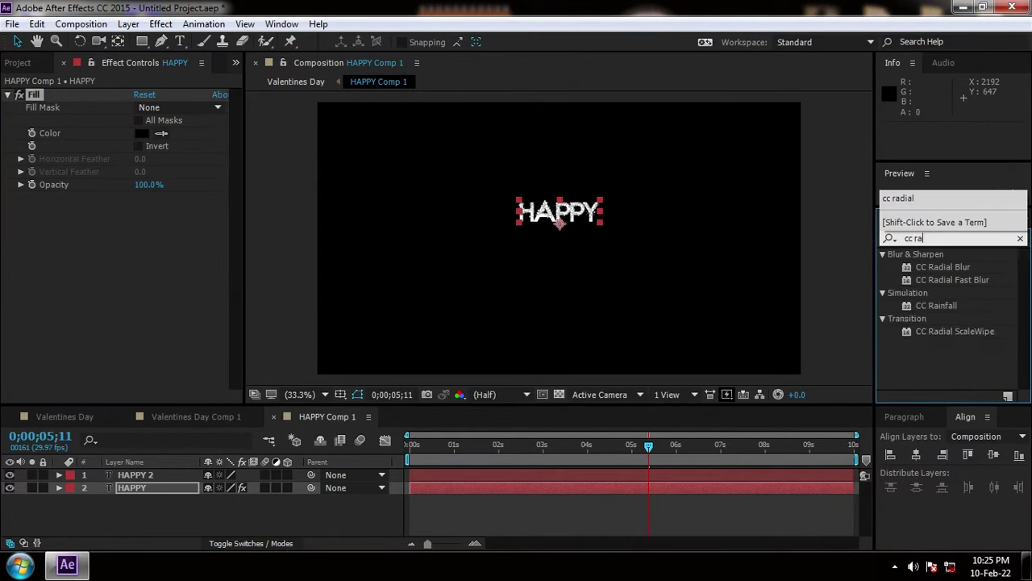
drag(959, 287, 196, 497)
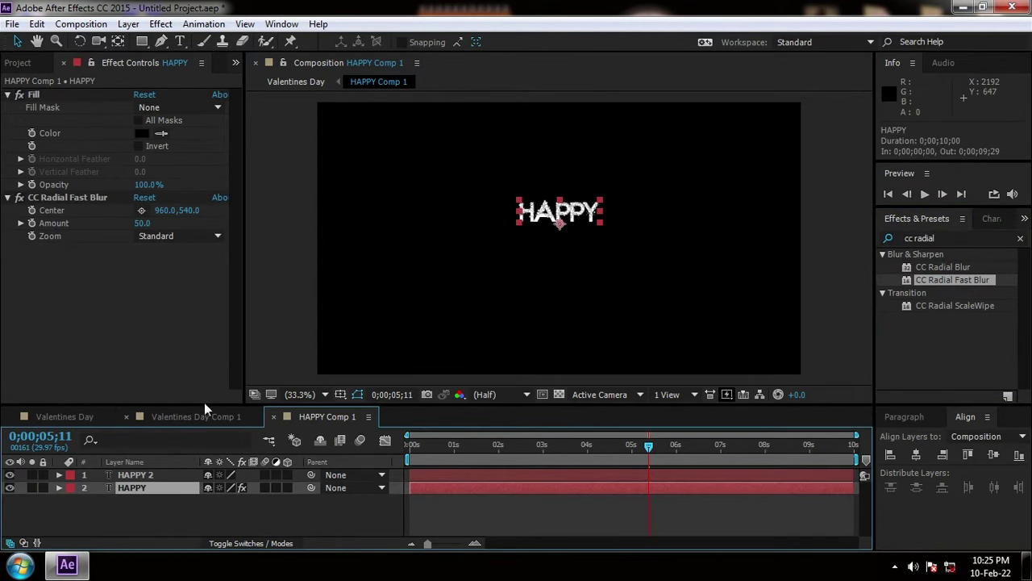
click(89, 197)
drag(559, 239, 562, 148)
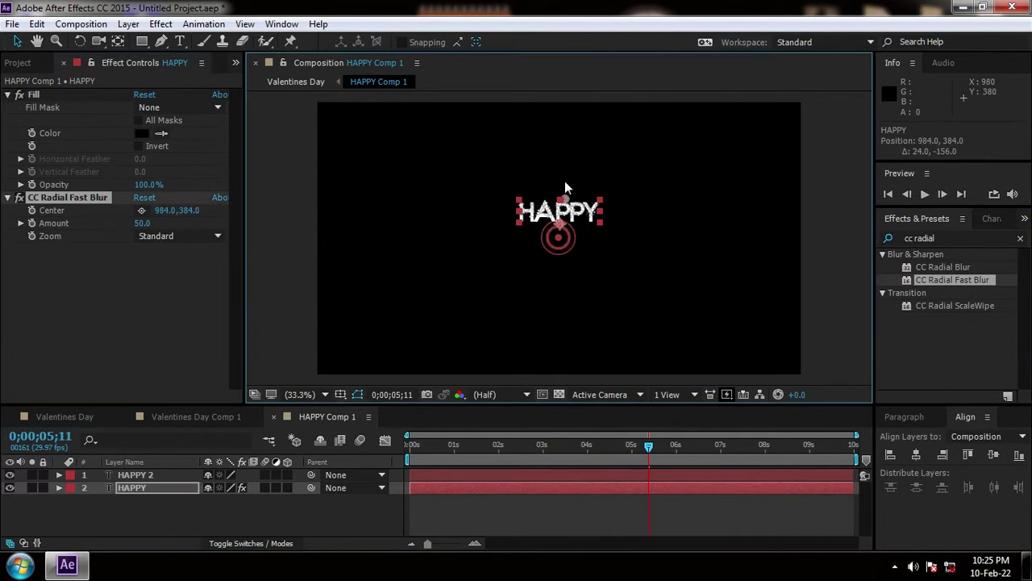
click(64, 416)
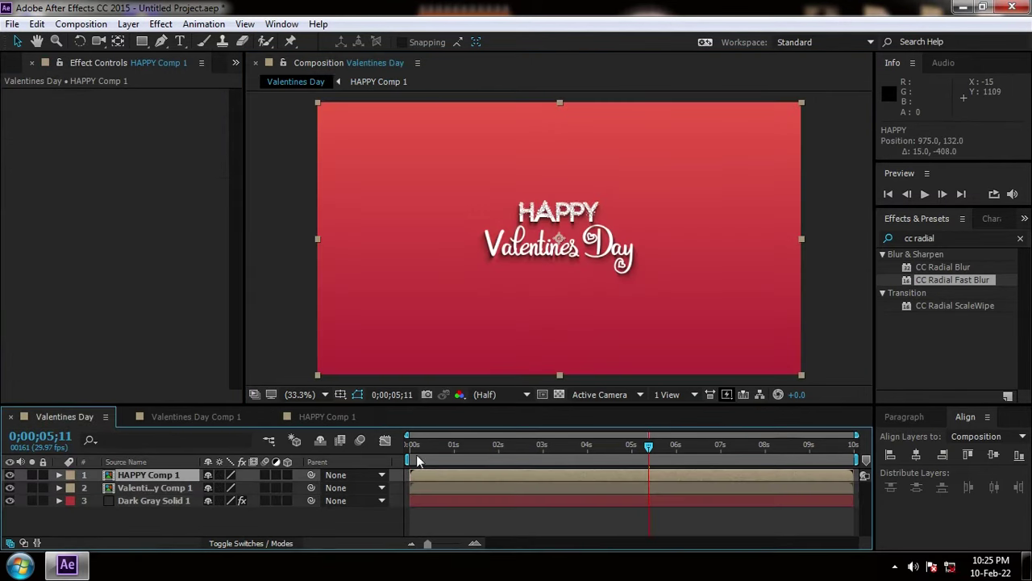
click(472, 513)
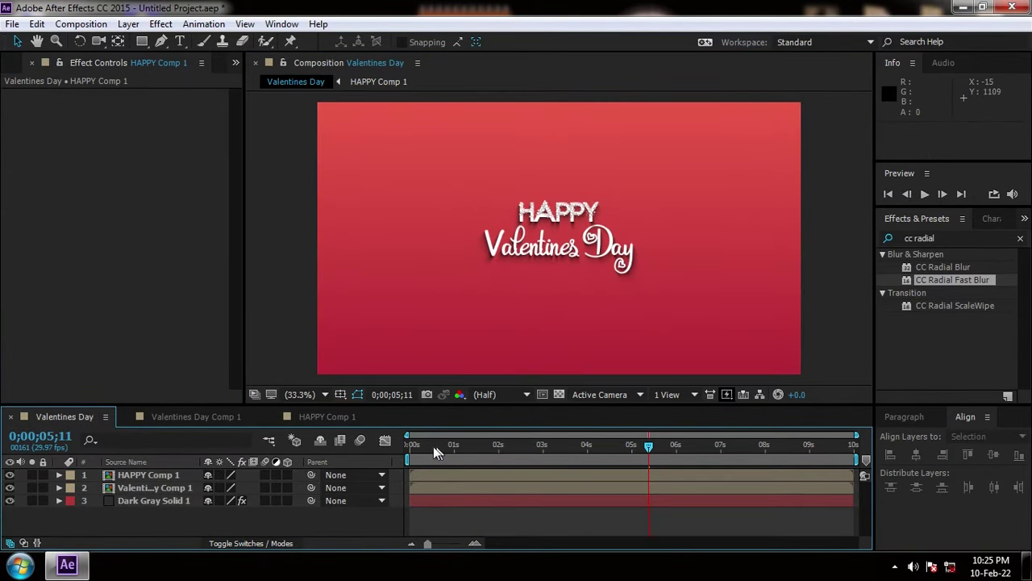
drag(435, 448, 407, 450)
key(space)
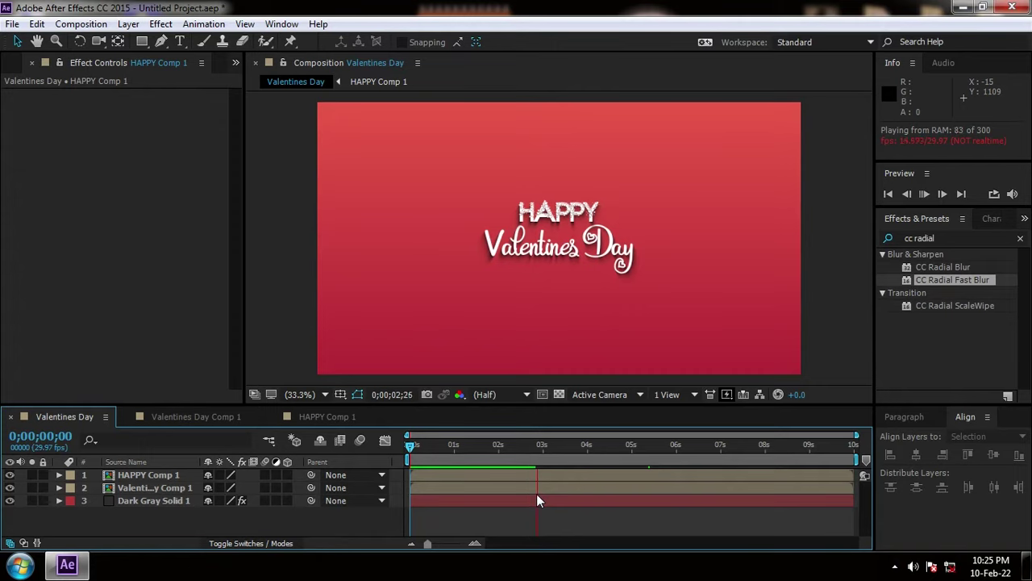
key(space)
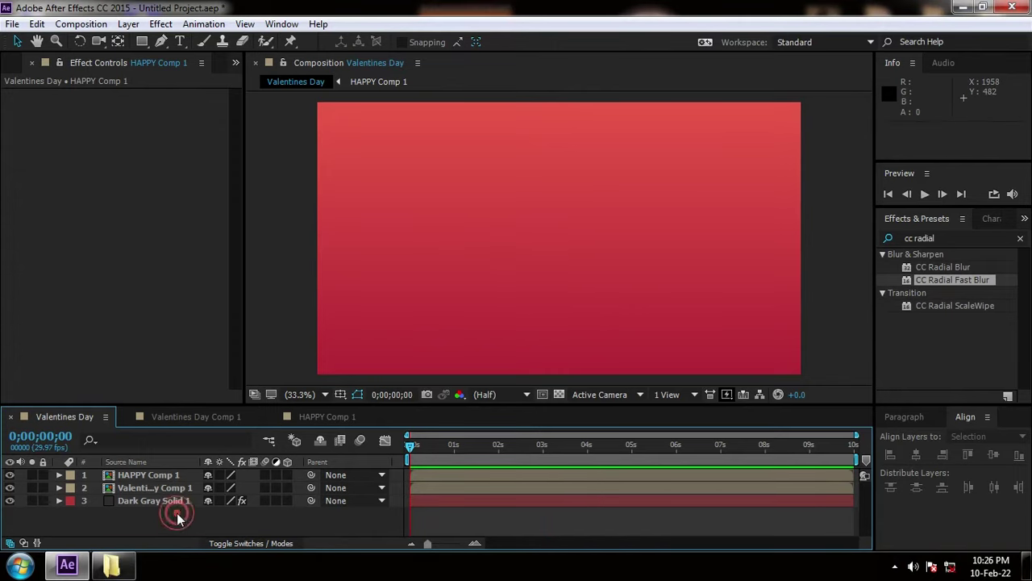
- Import the hearts MP4 into the project and place it atop the Valentines Day timeline
click(117, 561)
mouse_move(150, 137)
mouse_down()
mouse_move(85, 351)
mouse_move(89, 294)
mouse_up()
drag(60, 258, 158, 469)
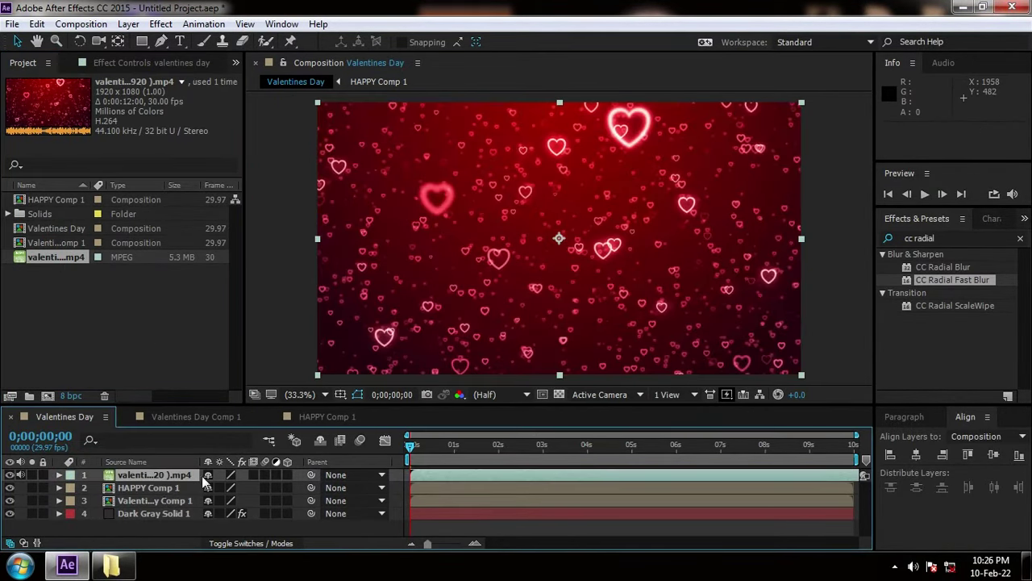
- Set the hearts video's blending mode to Lighten and move to 3 seconds to check the title
click(251, 543)
click(221, 475)
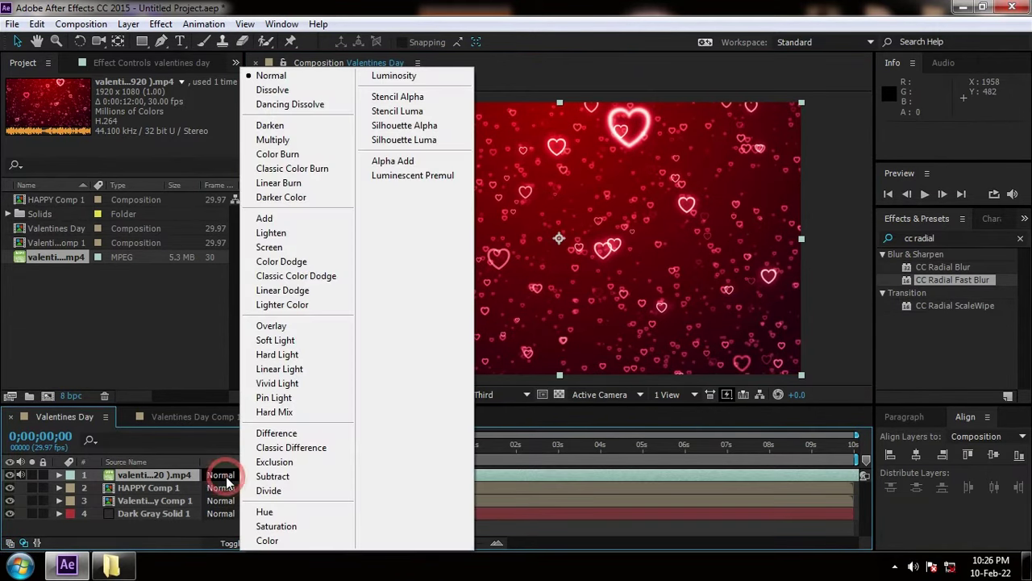
click(274, 233)
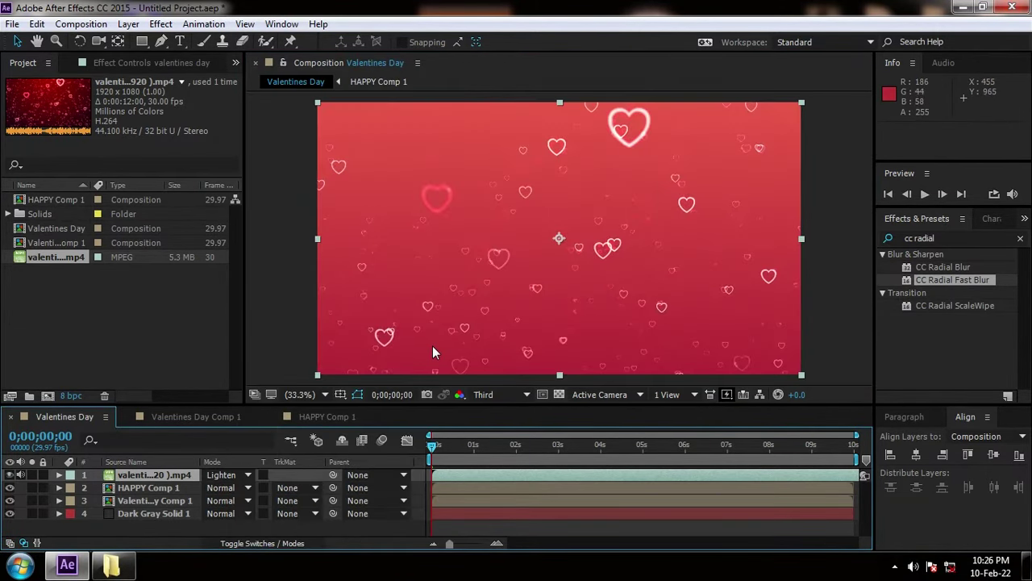
drag(446, 443, 558, 446)
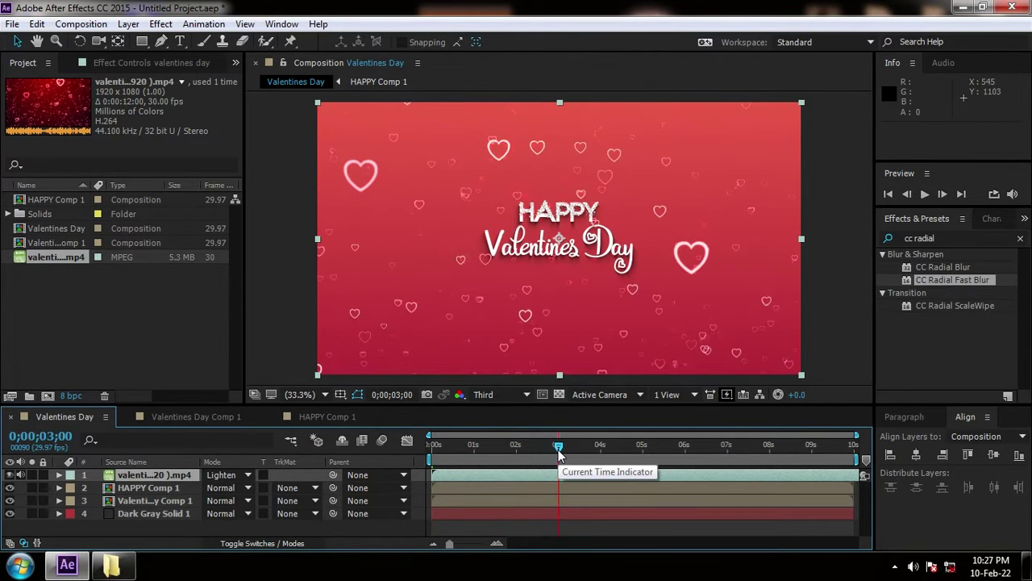
- Create a new full-size solid layer coloured black (000000) in the comp
right_click(185, 522)
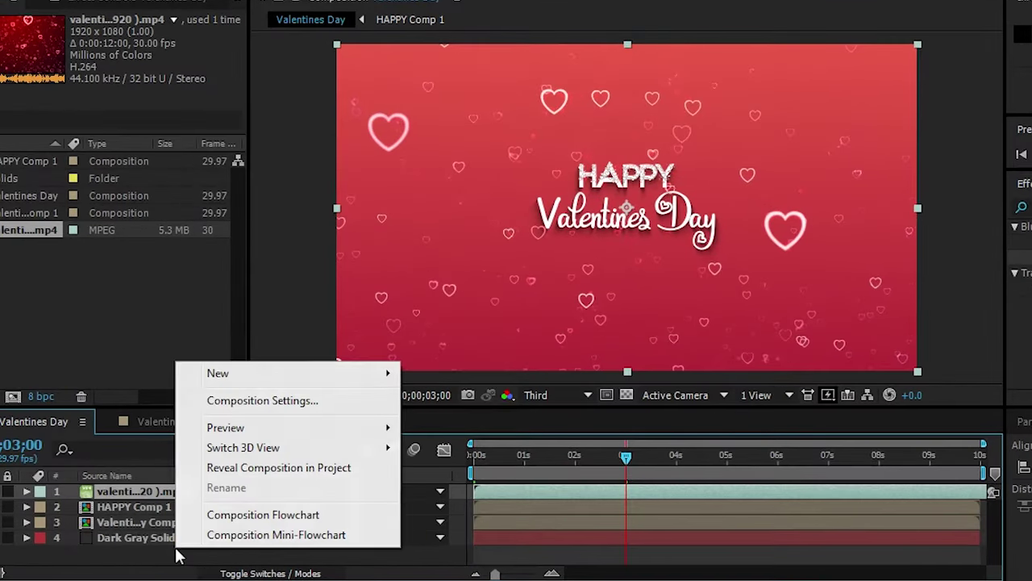
click(227, 377)
click(452, 421)
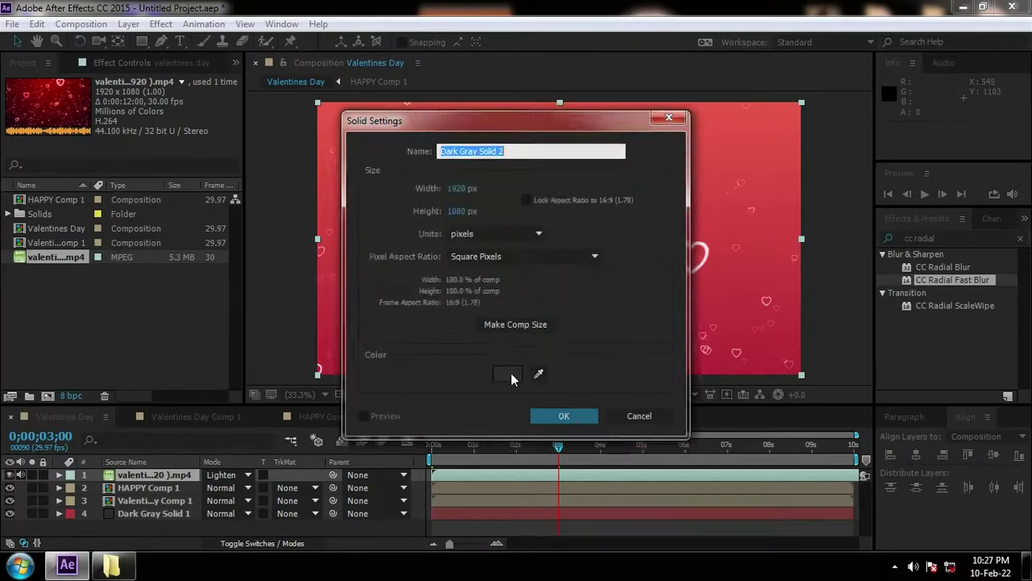
click(510, 375)
click(415, 379)
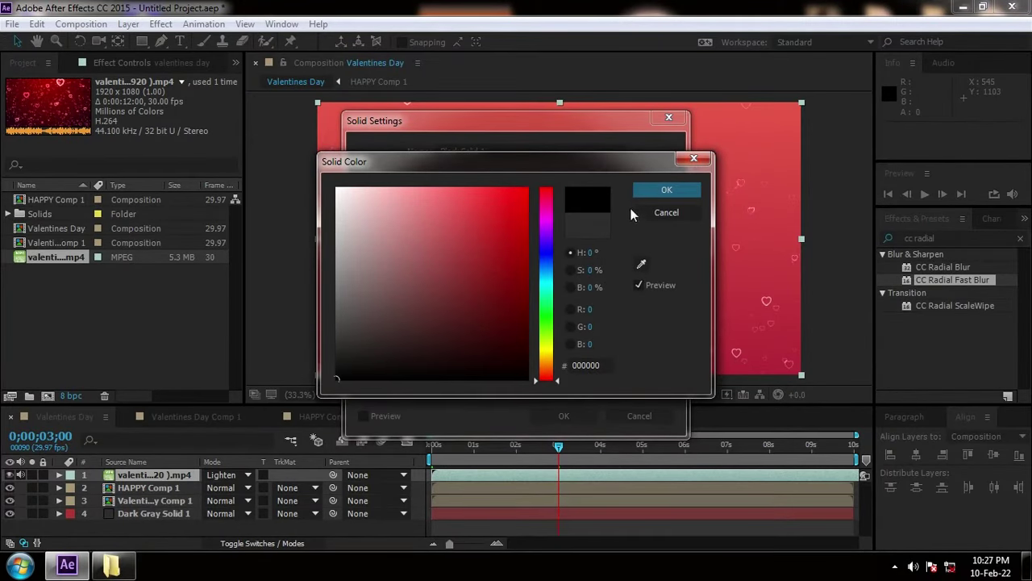
click(650, 191)
click(565, 415)
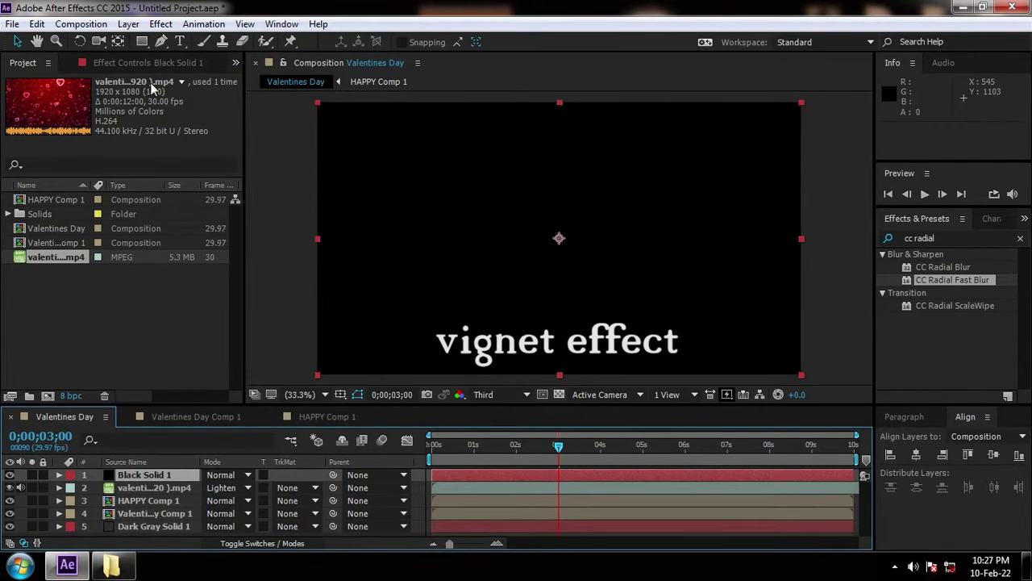
- Add an inverted ellipse mask to Black Solid 1 with 331 px feather and 28% opacity
drag(142, 41, 197, 77)
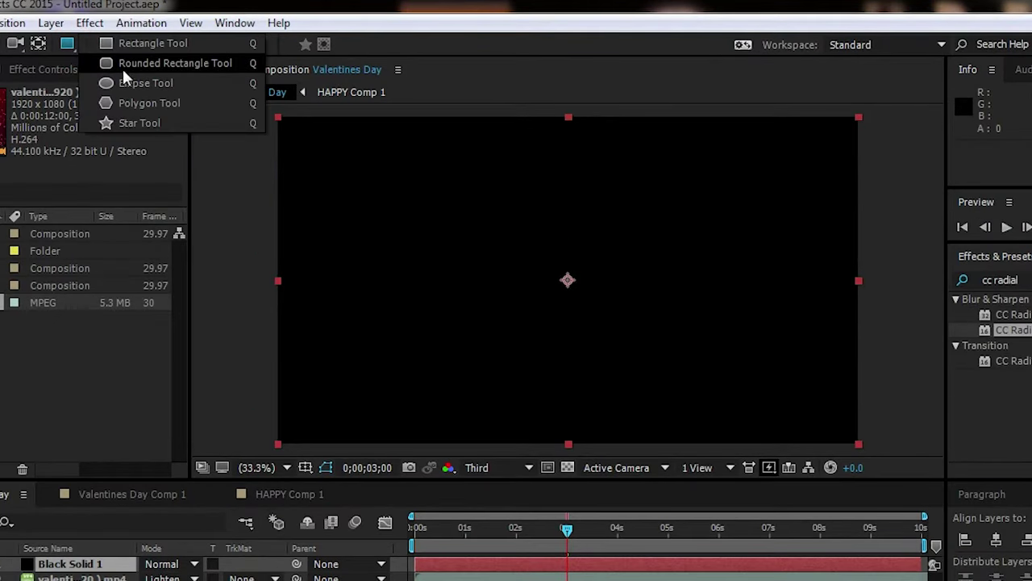
double_click(67, 46)
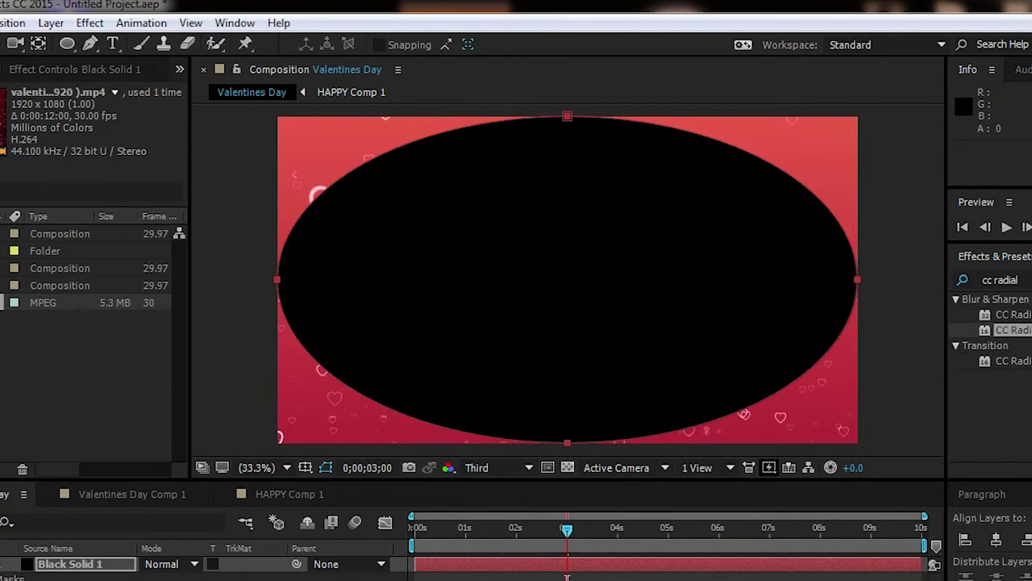
key(ctrl+shift+i)
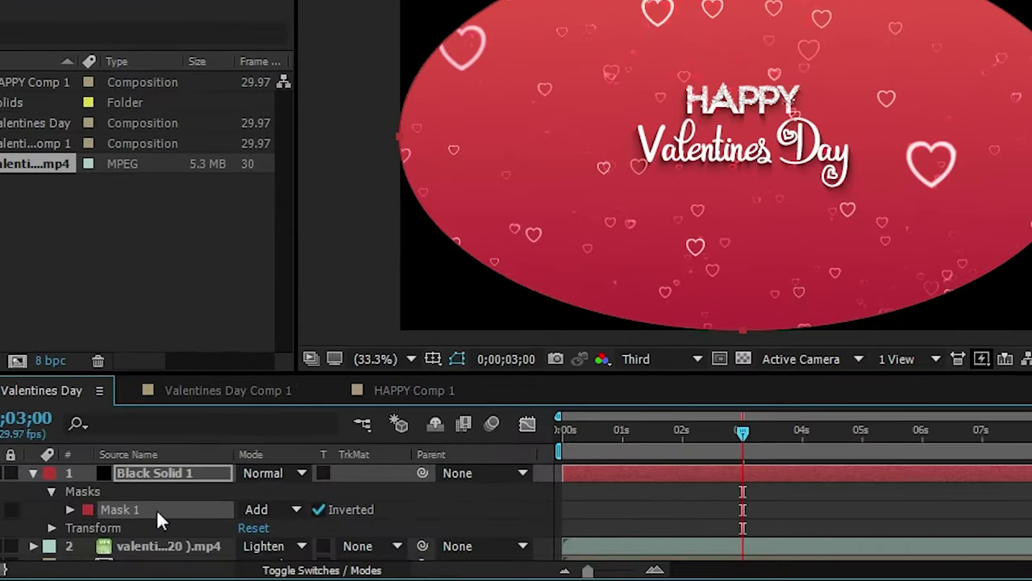
click(69, 509)
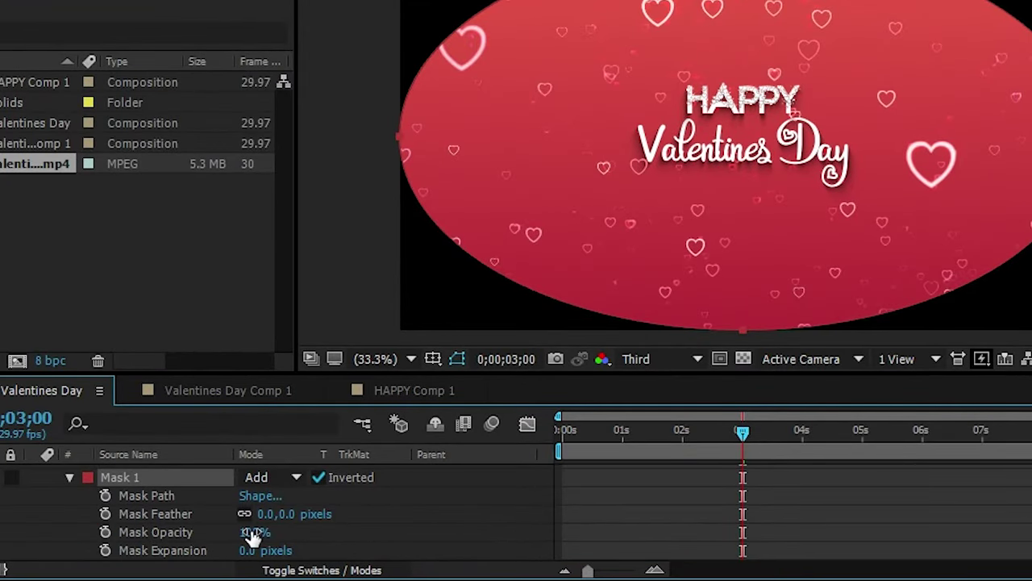
drag(264, 516, 623, 518)
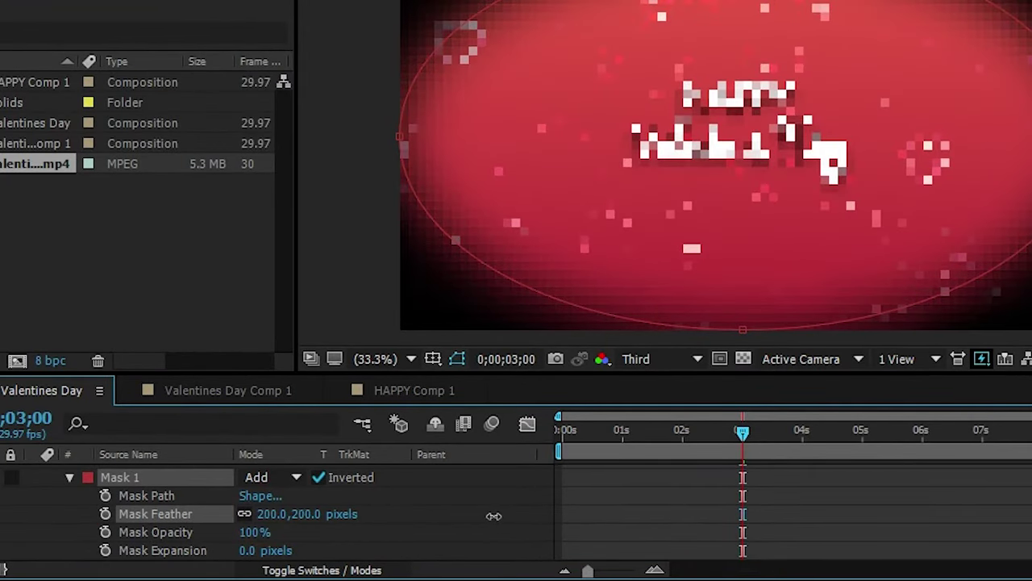
scroll(242, 532, down, 1)
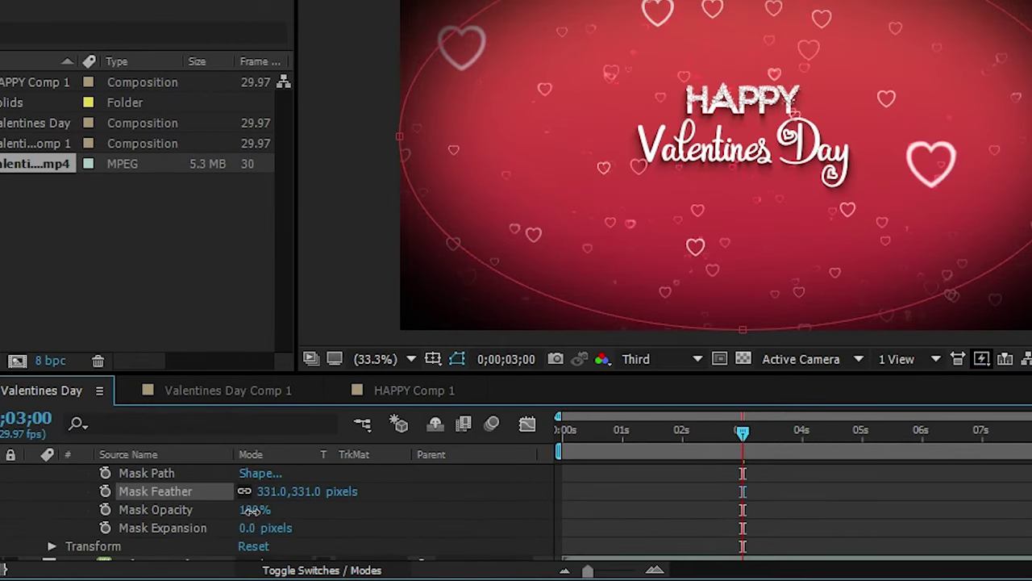
drag(250, 509, 168, 507)
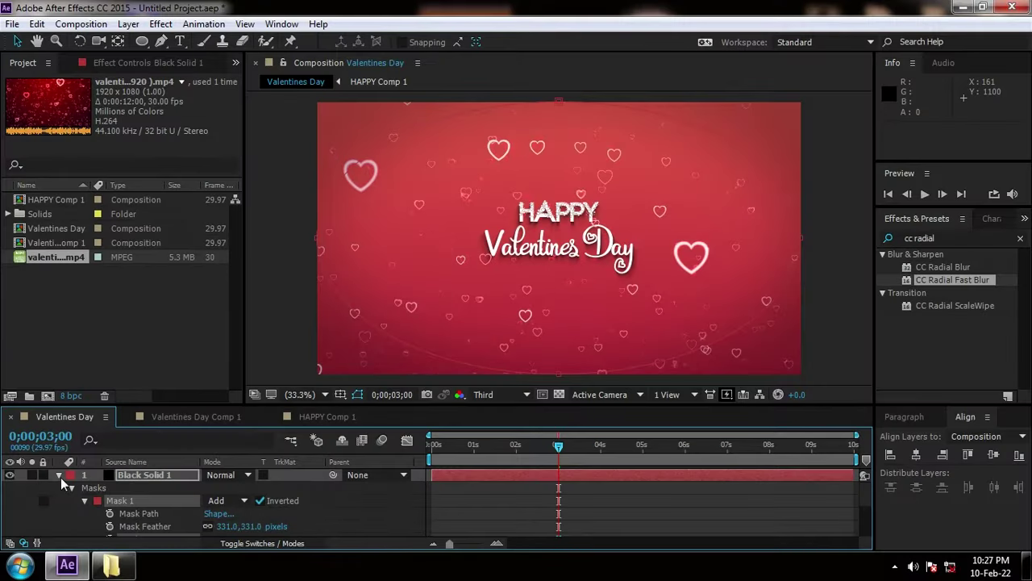
click(59, 475)
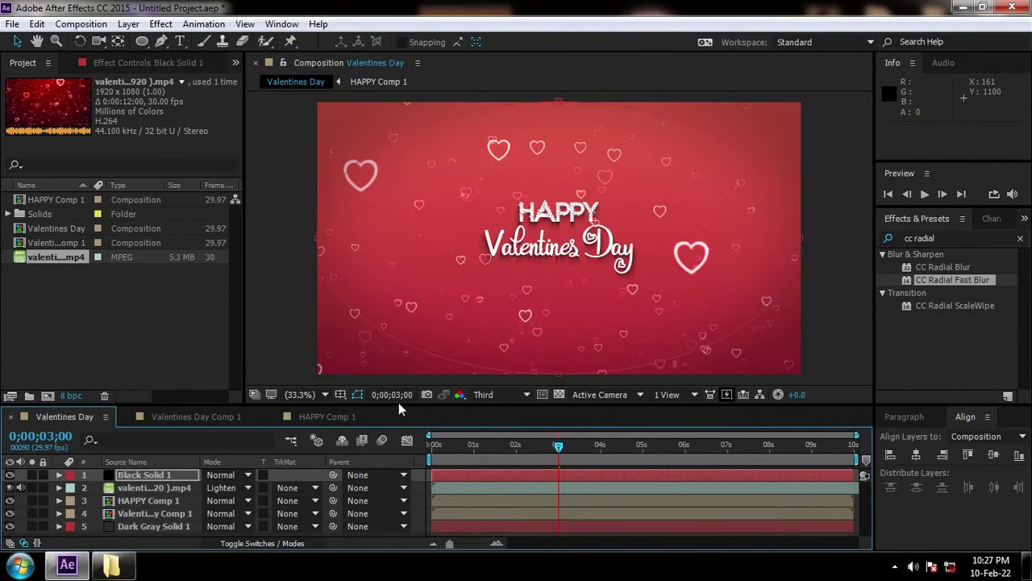
drag(398, 405, 399, 394)
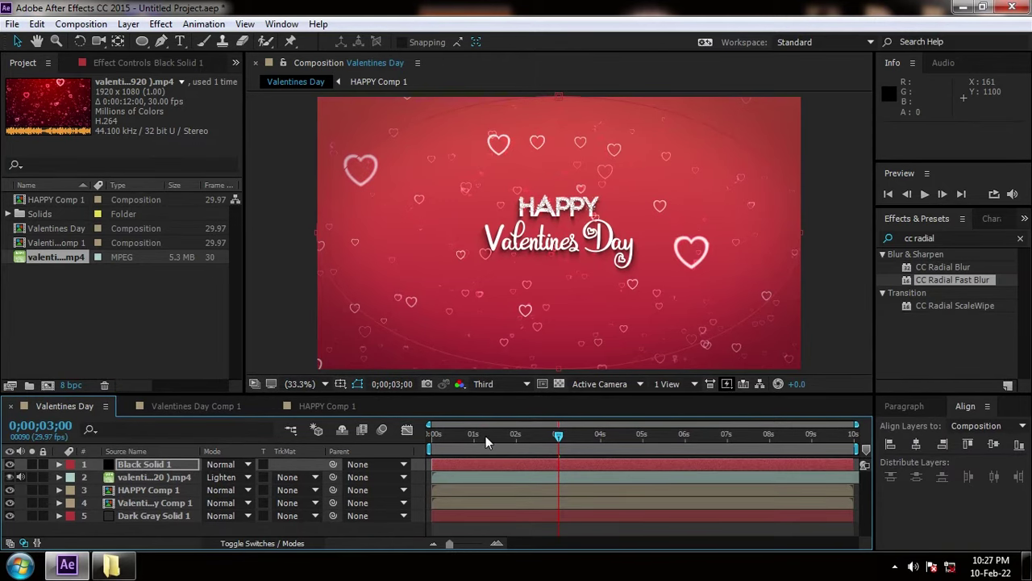
- Preview the comp, then add a 50mm Two-Node Camera 1, accepting the 2D layers warning
key(space)
key(space)
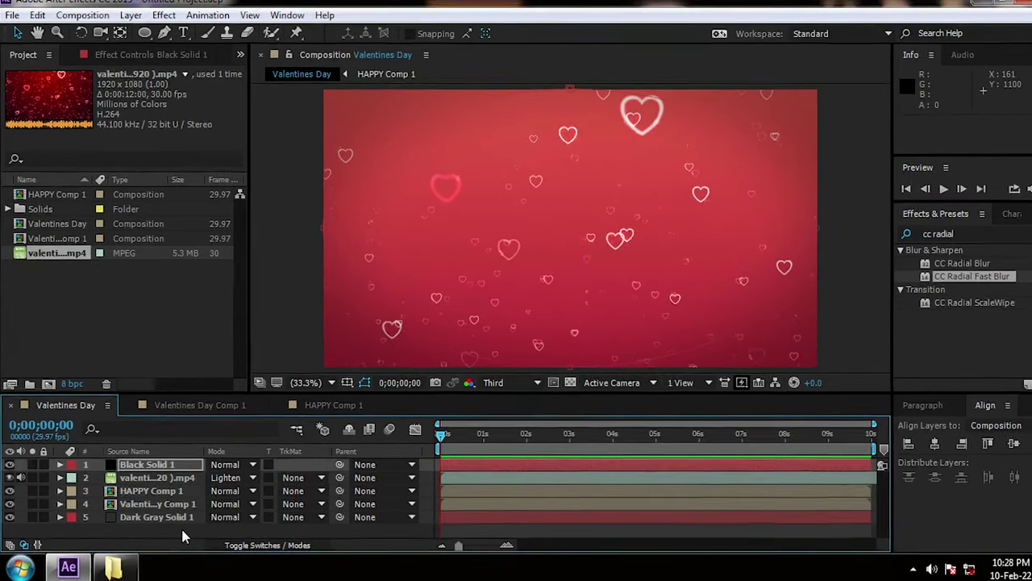
key(space)
right_click(190, 533)
mouse_move(340, 382)
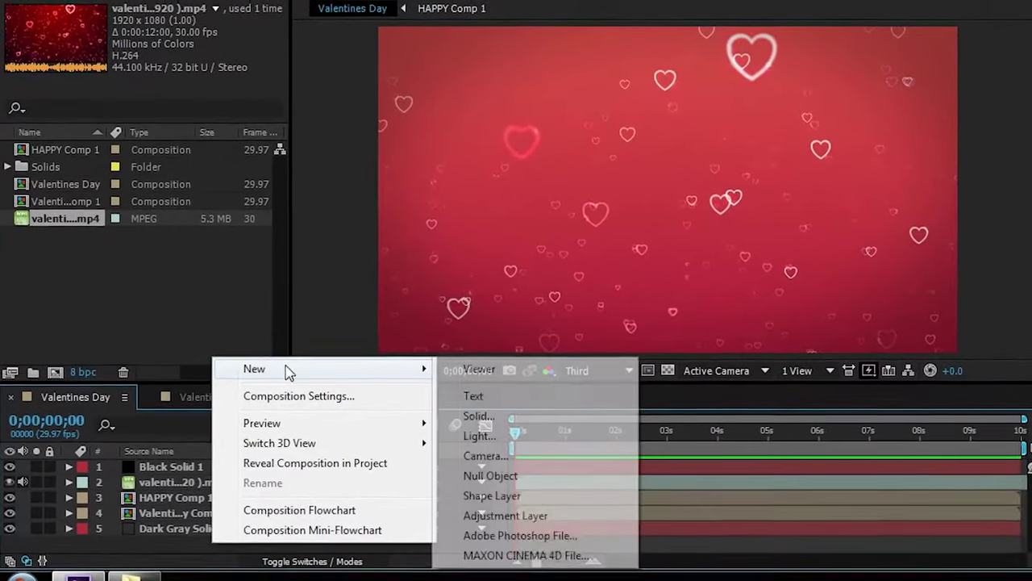
click(503, 456)
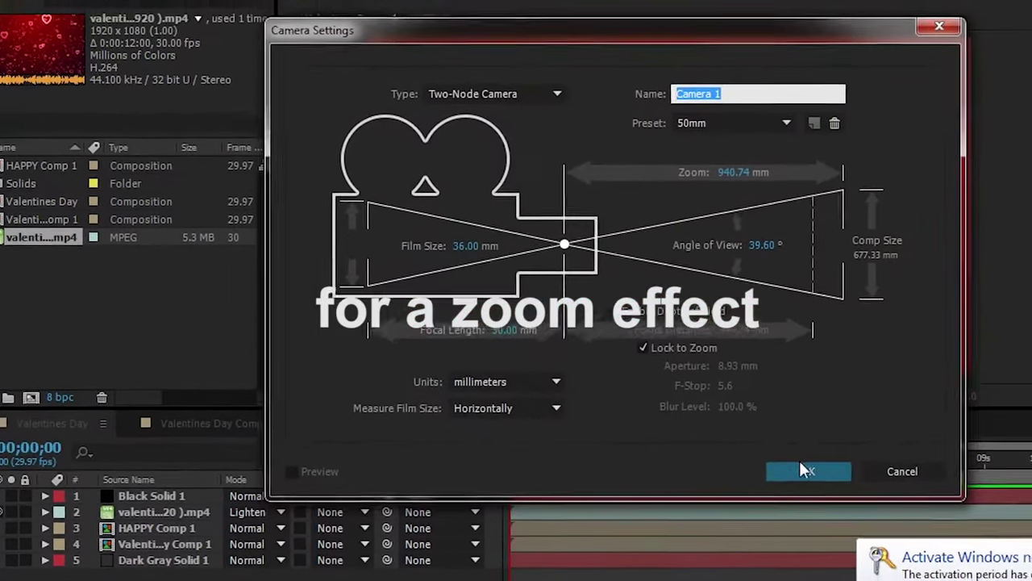
click(804, 469)
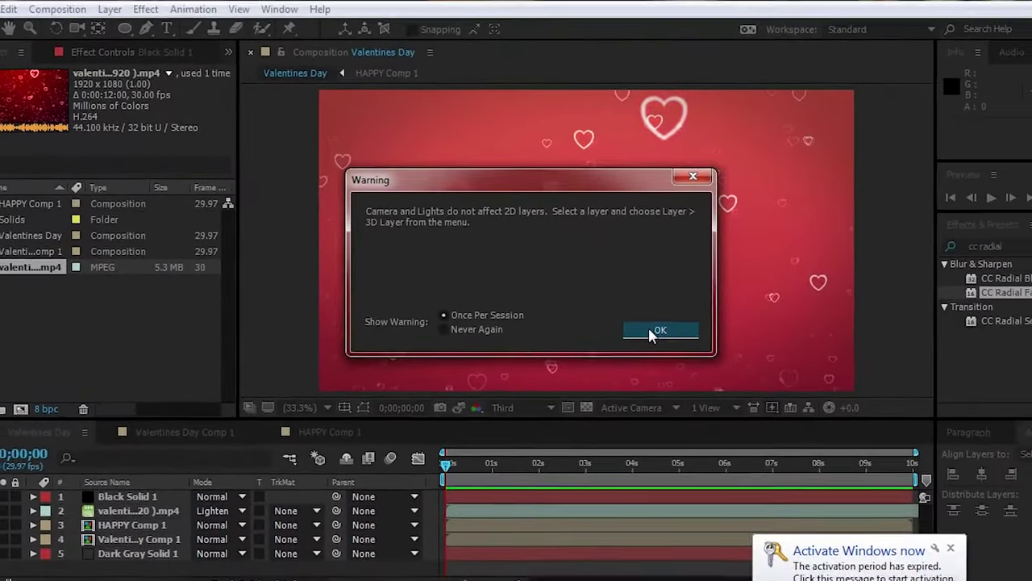
click(634, 323)
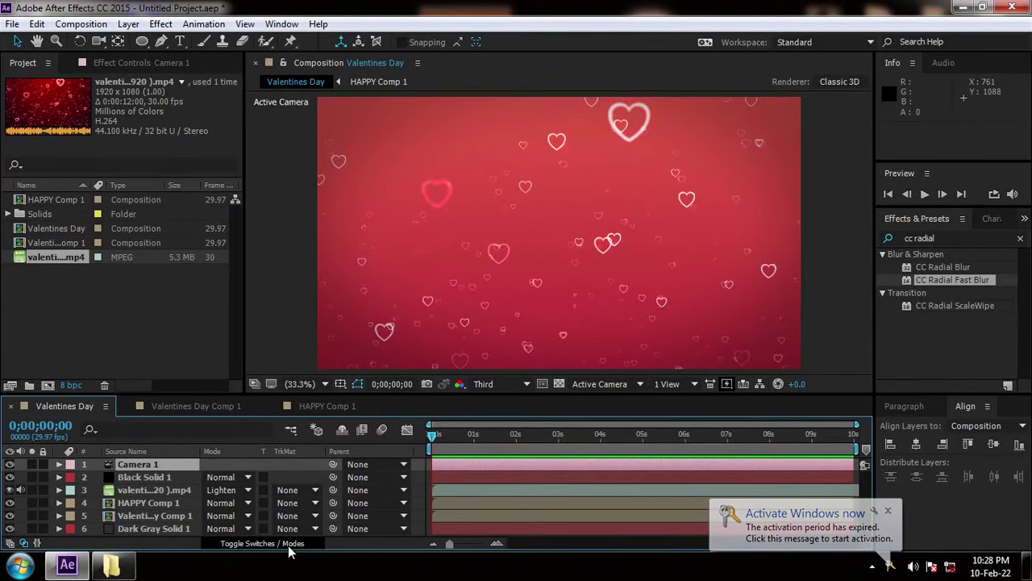
- Enable Draft 3D and make Dark Gray Solid 1, HAPPY Comp 1 and the hearts video 3D
click(284, 544)
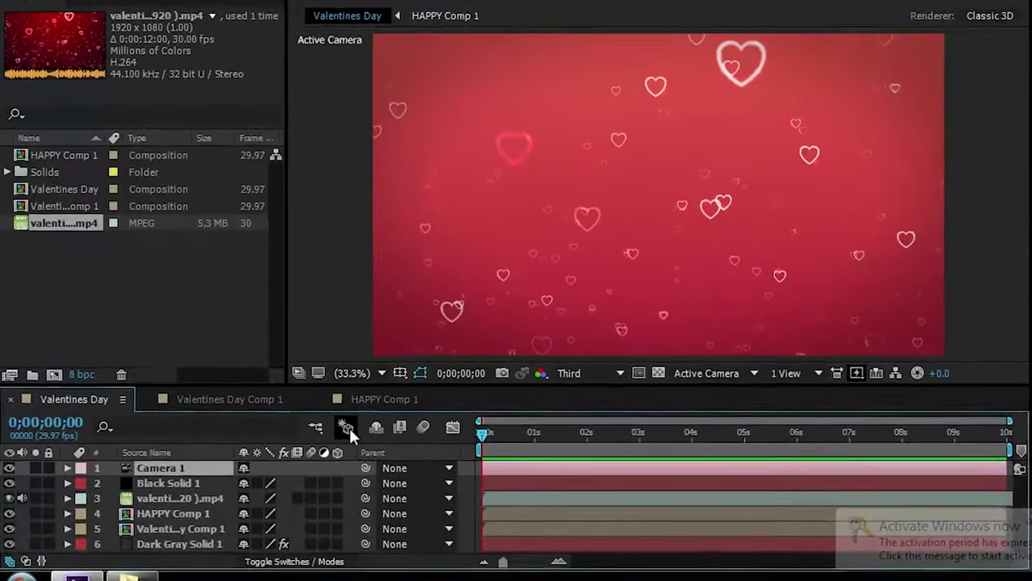
click(297, 436)
click(370, 550)
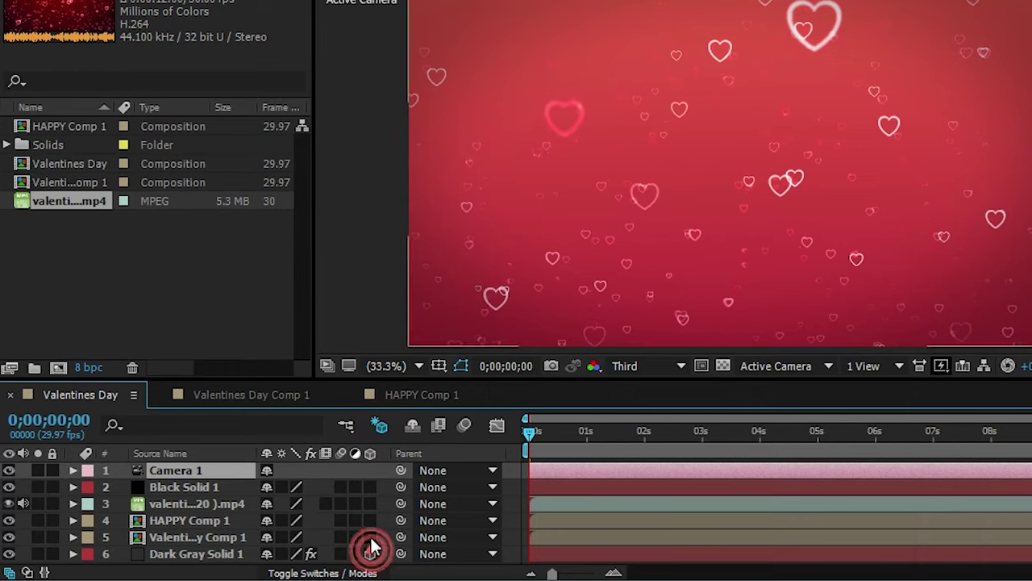
click(370, 519)
click(369, 503)
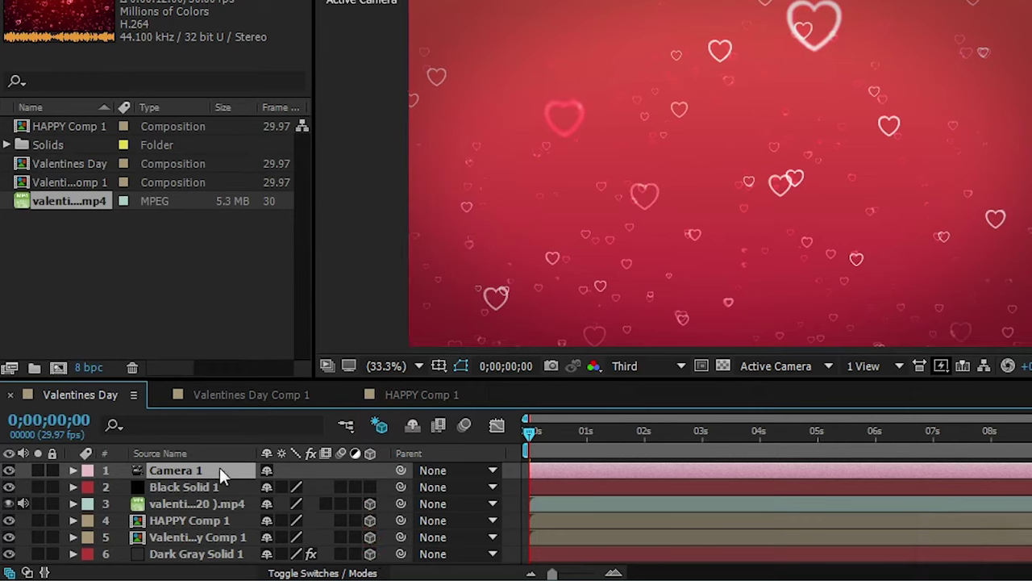
click(73, 471)
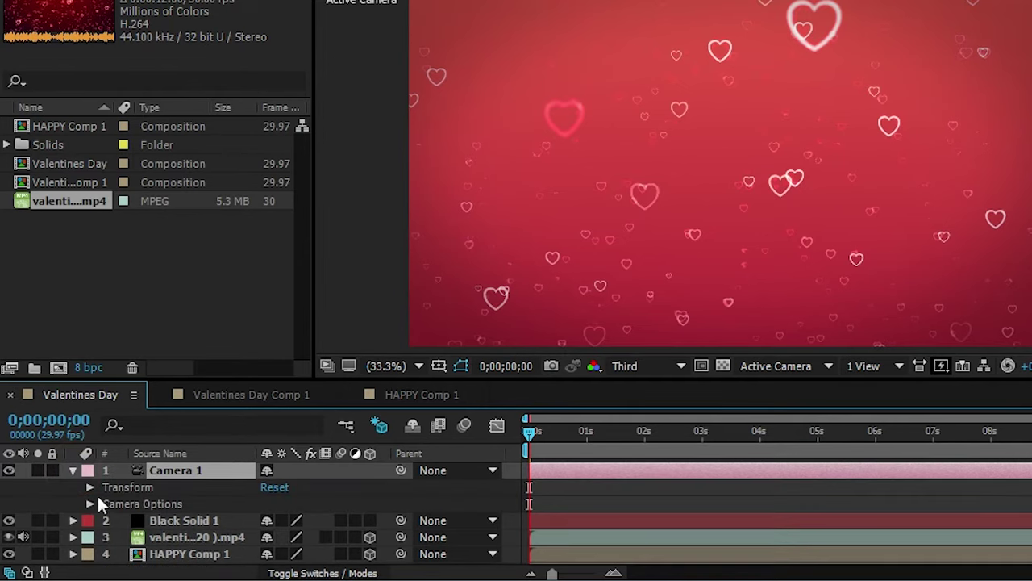
click(89, 487)
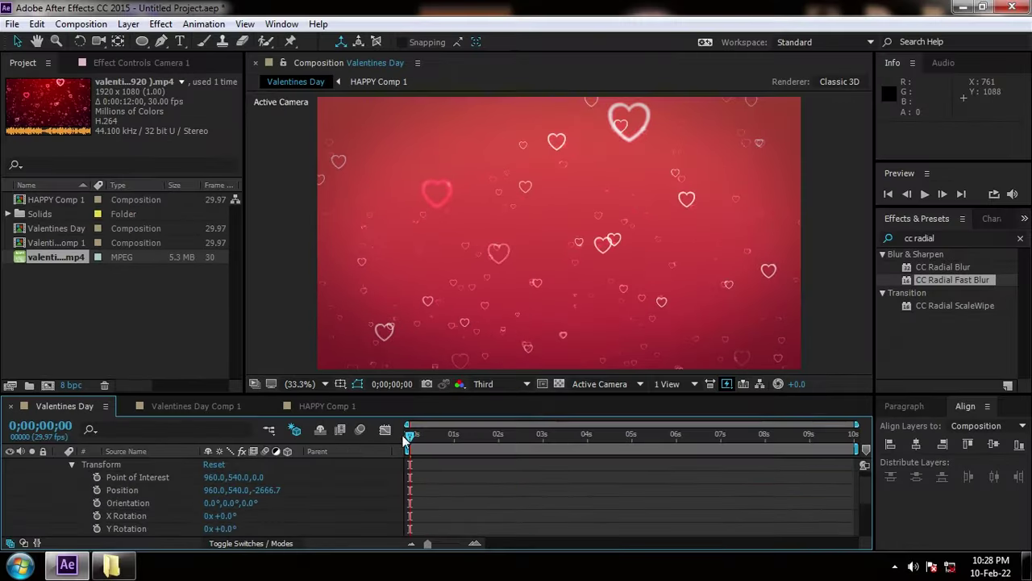
- Keyframe Camera 1 Position Z from -2666.7 to -2368.7 at 0;00;04;04 with Easy Ease
click(429, 435)
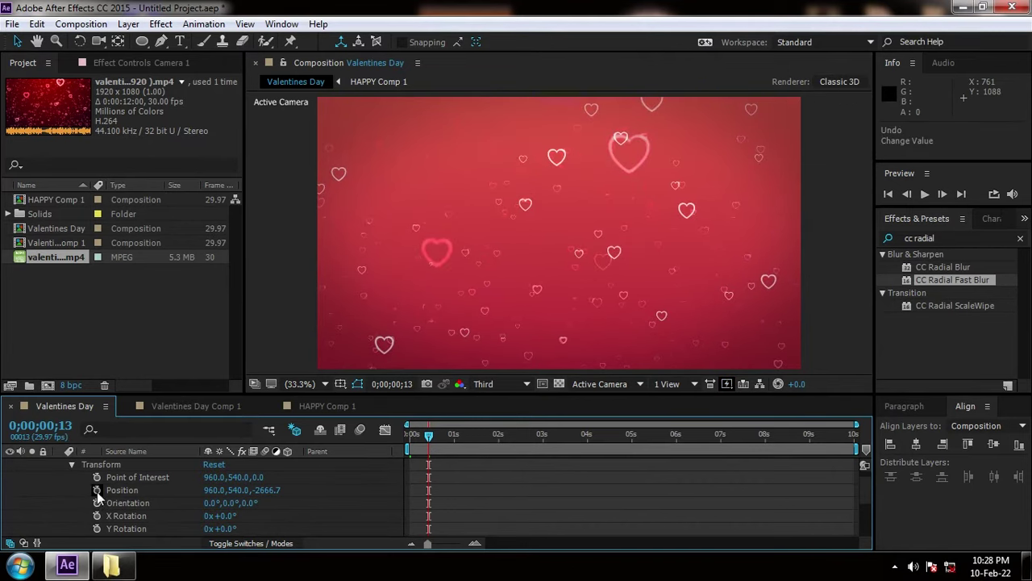
mouse_move(429, 435)
mouse_down()
mouse_move(608, 442)
mouse_move(595, 442)
mouse_up()
drag(266, 489, 427, 499)
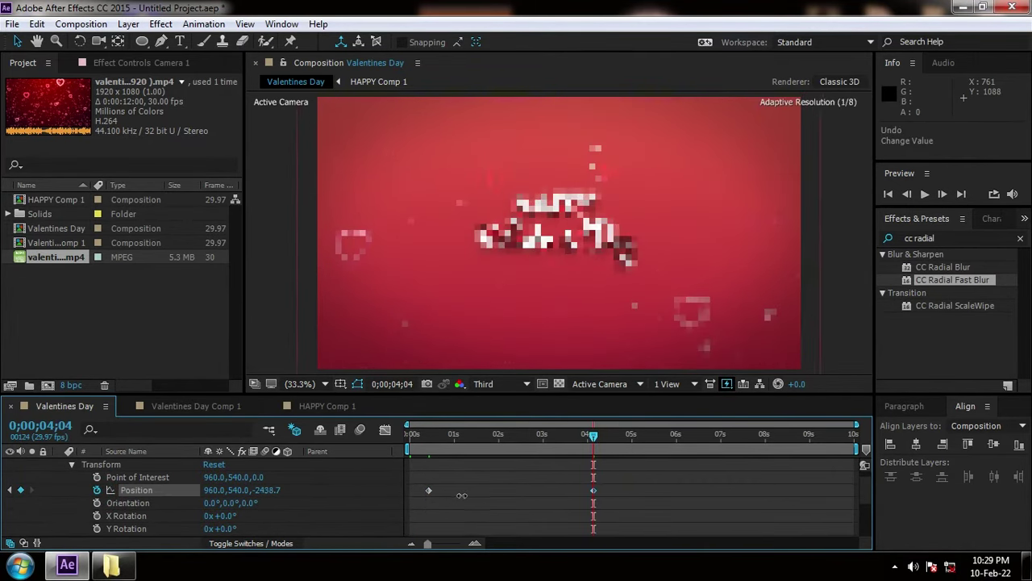
drag(622, 472, 418, 501)
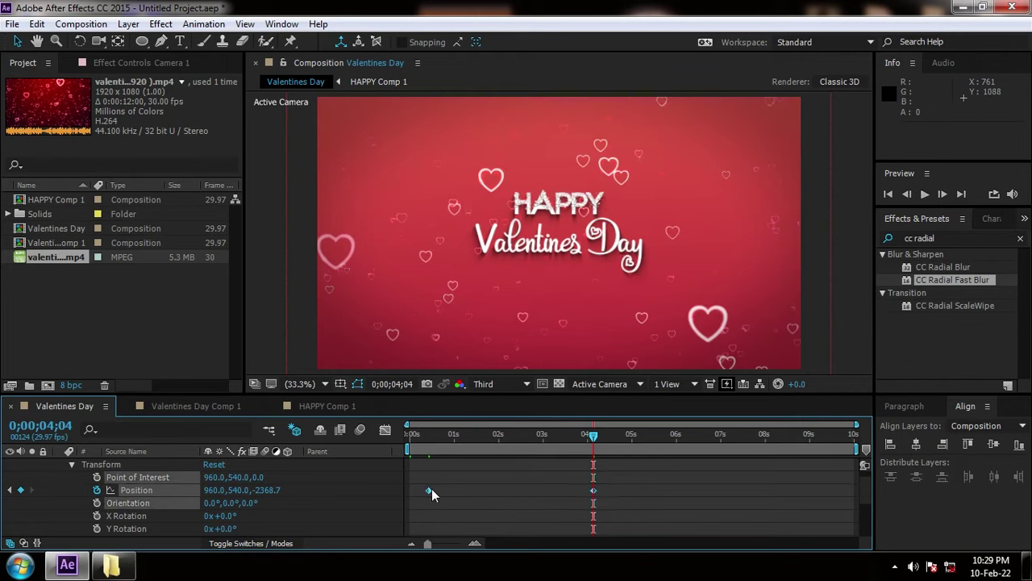
right_click(429, 489)
mouse_move(590, 482)
click(653, 381)
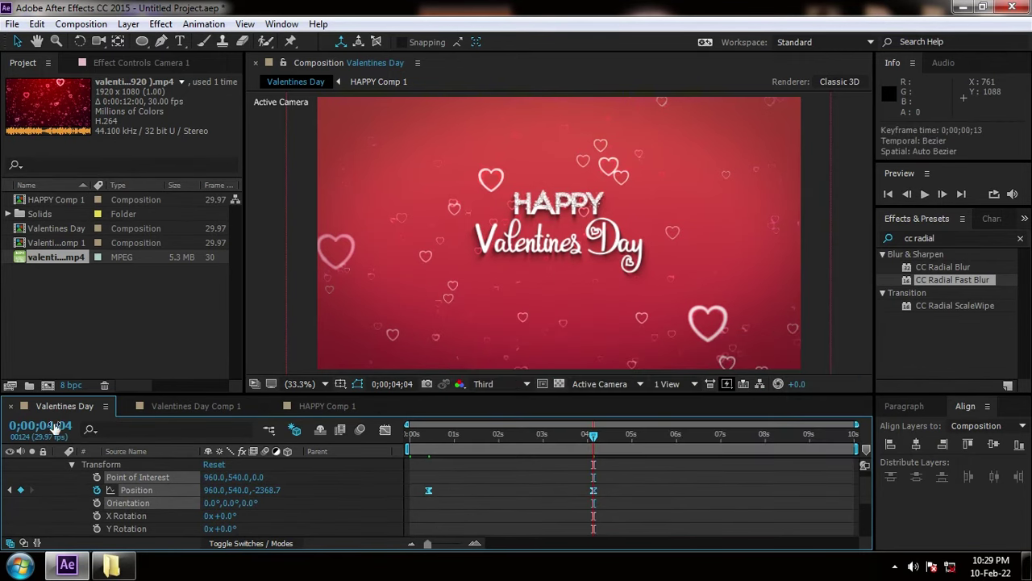
click(67, 463)
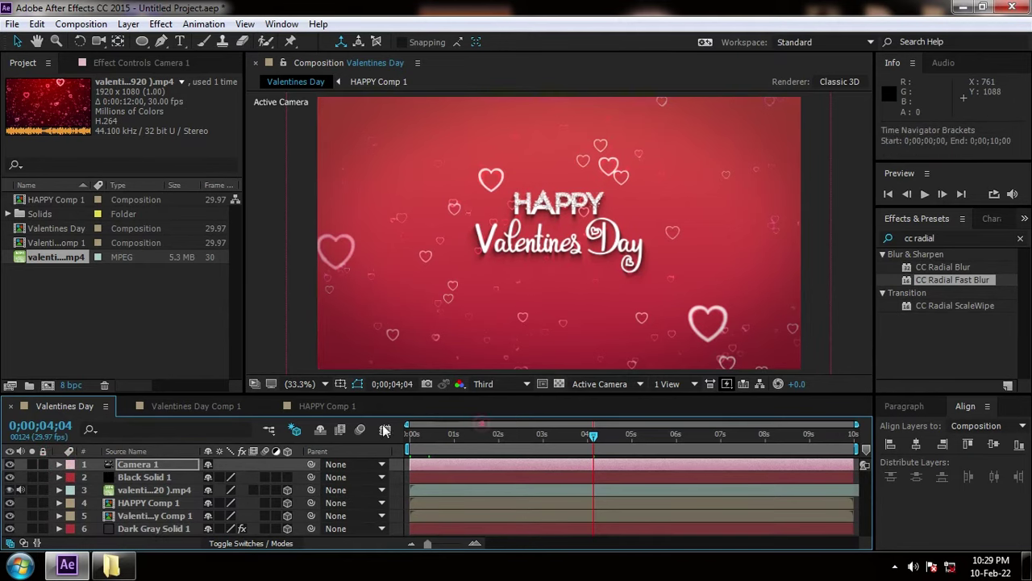
click(413, 436)
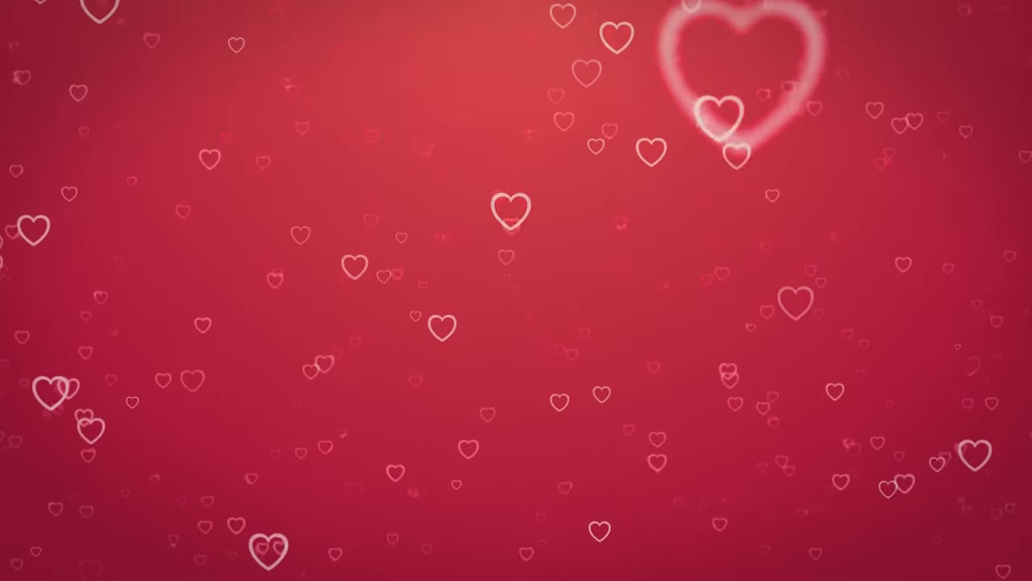